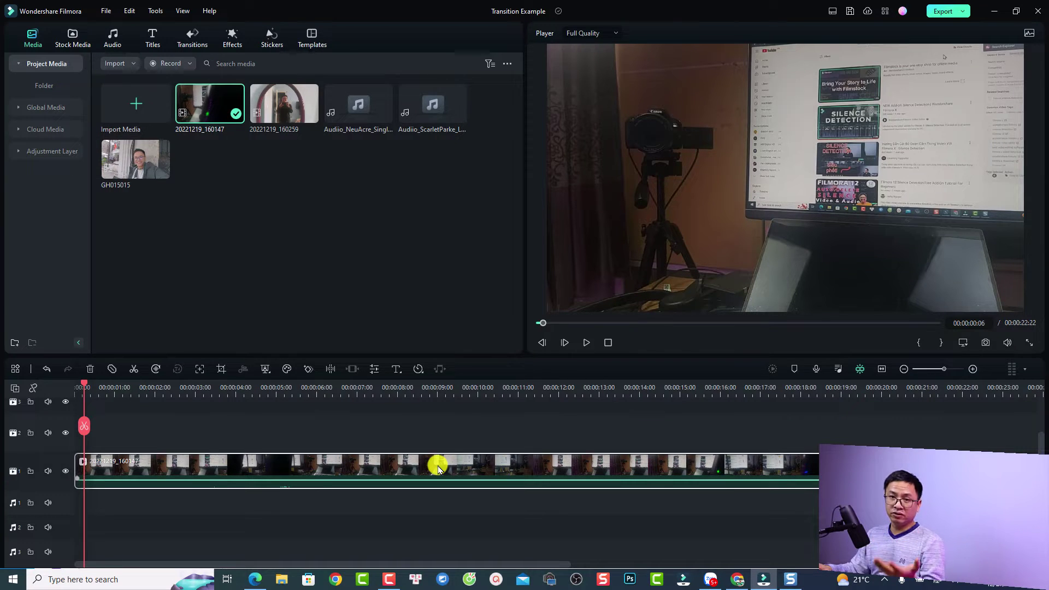
Split the 20221219_160147 clip at 00:00:06:20 and delete the part before the cut
click(304, 390)
key(space)
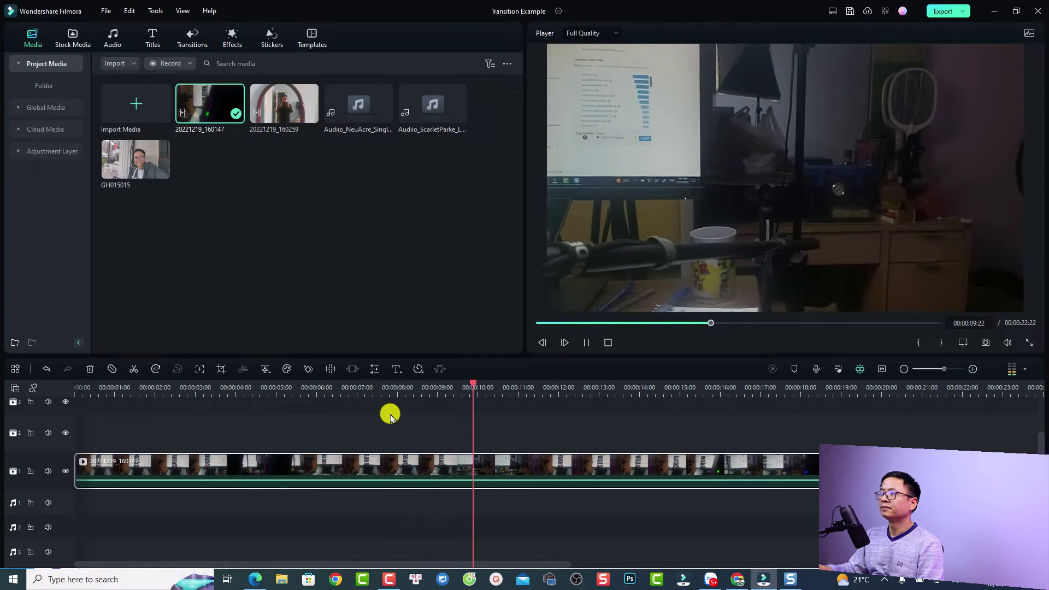
key(space)
click(318, 395)
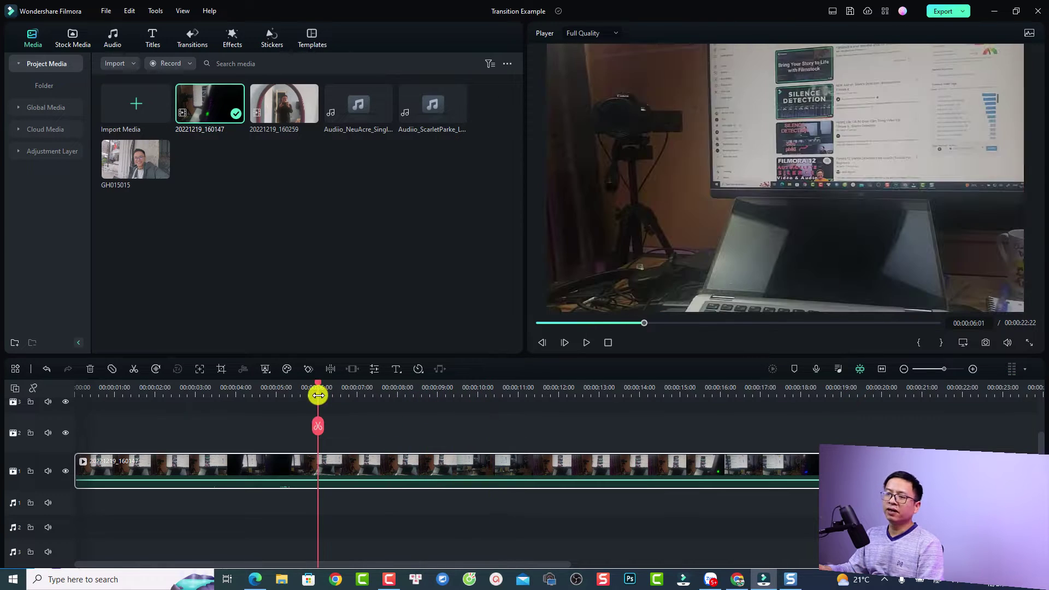
drag(318, 395, 352, 423)
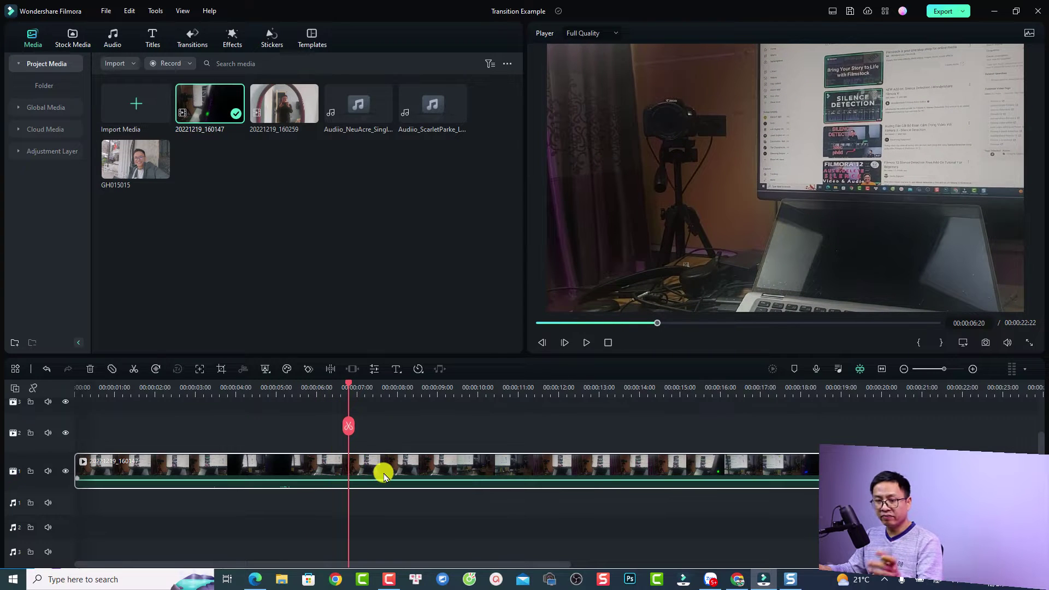
key(ctrl+b)
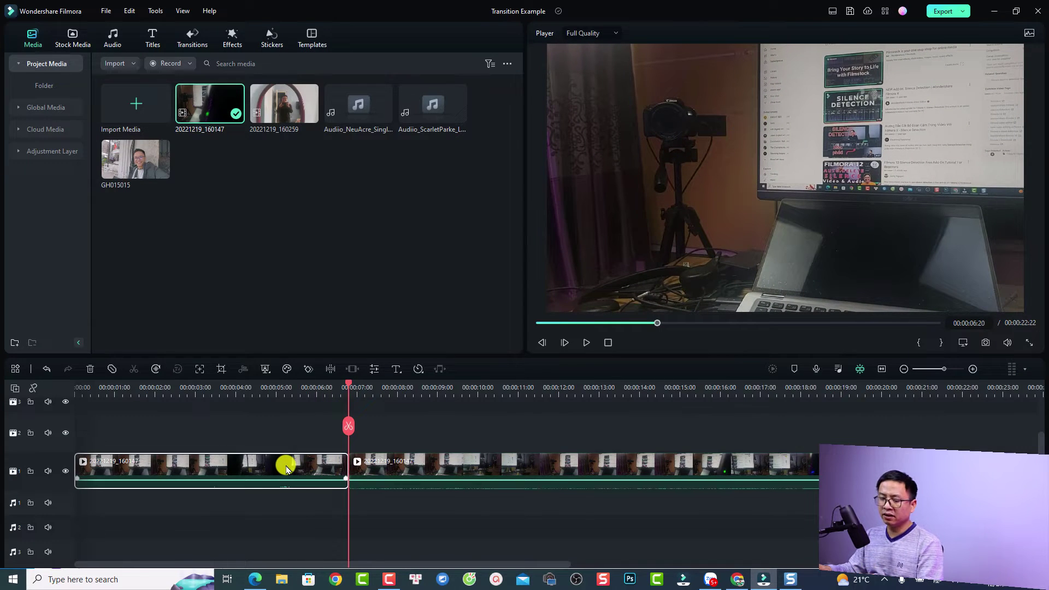
key(Delete)
click(285, 467)
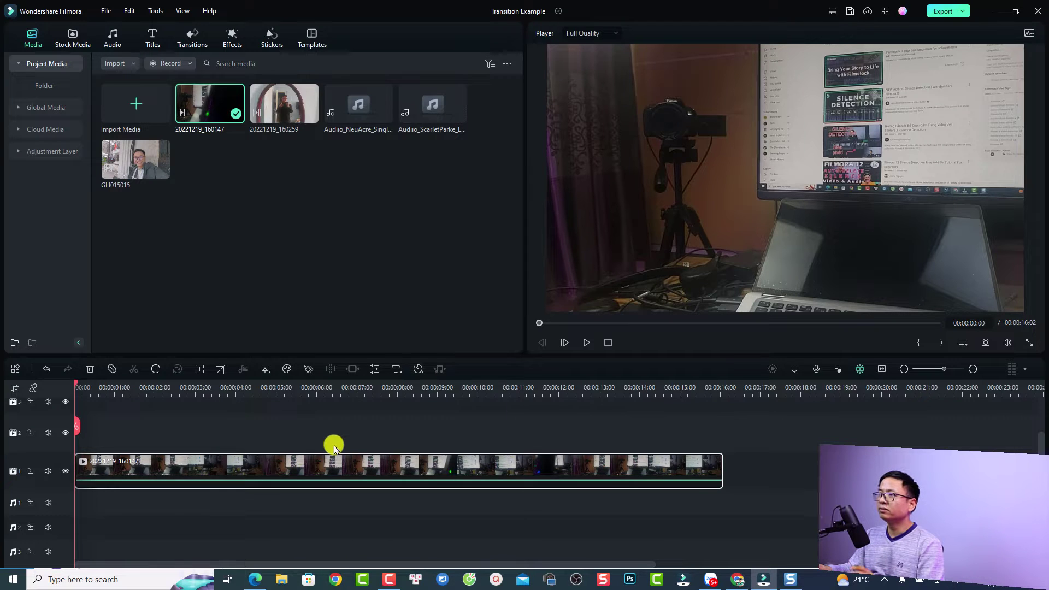
Split the remaining clip at 00:00:03:03 and delete everything after the cut
key(space)
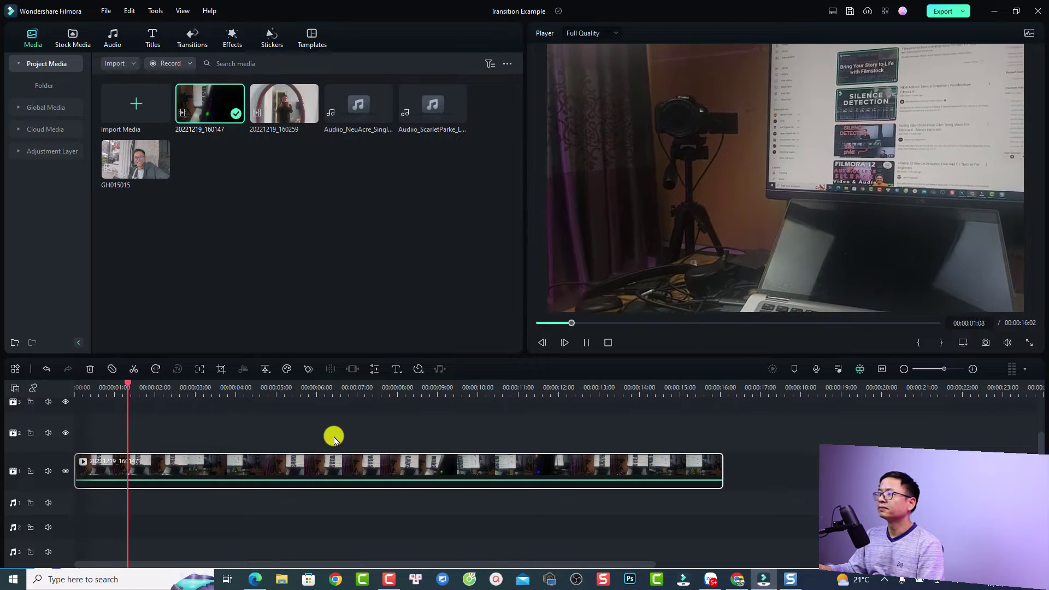
key(space)
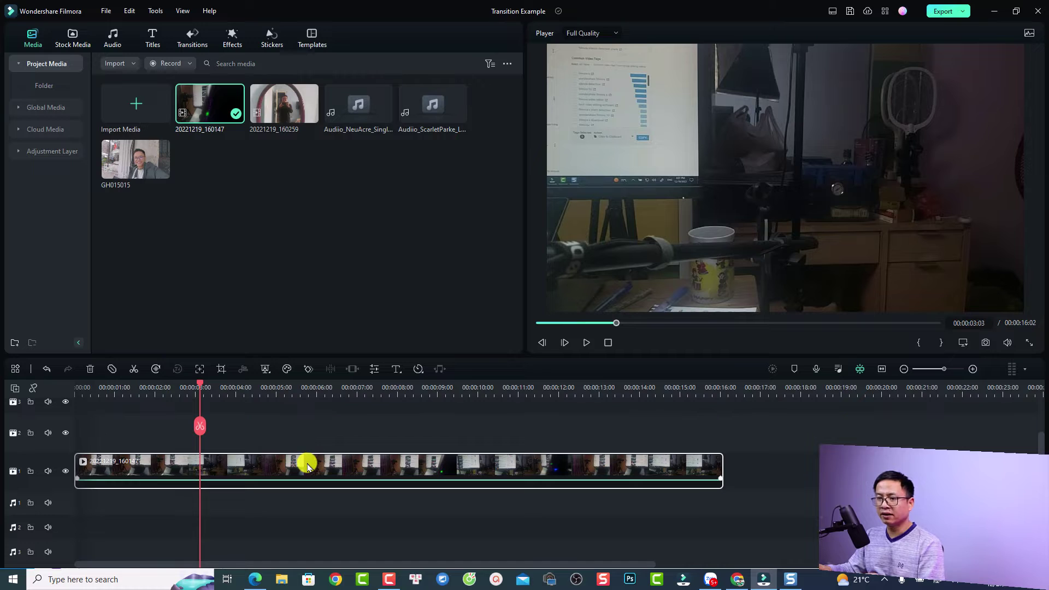
key(ctrl+b)
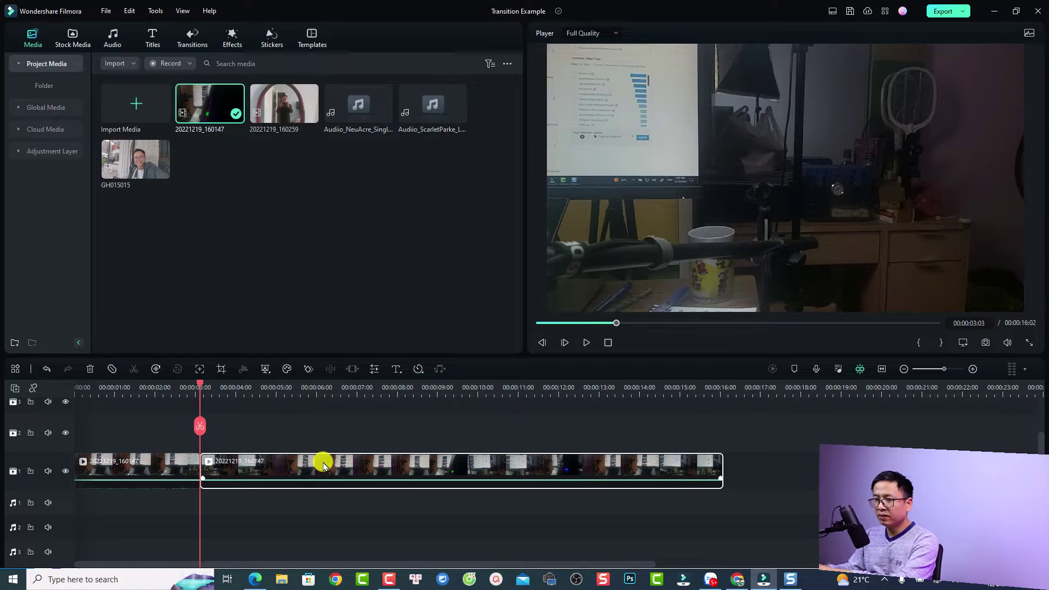
key(Delete)
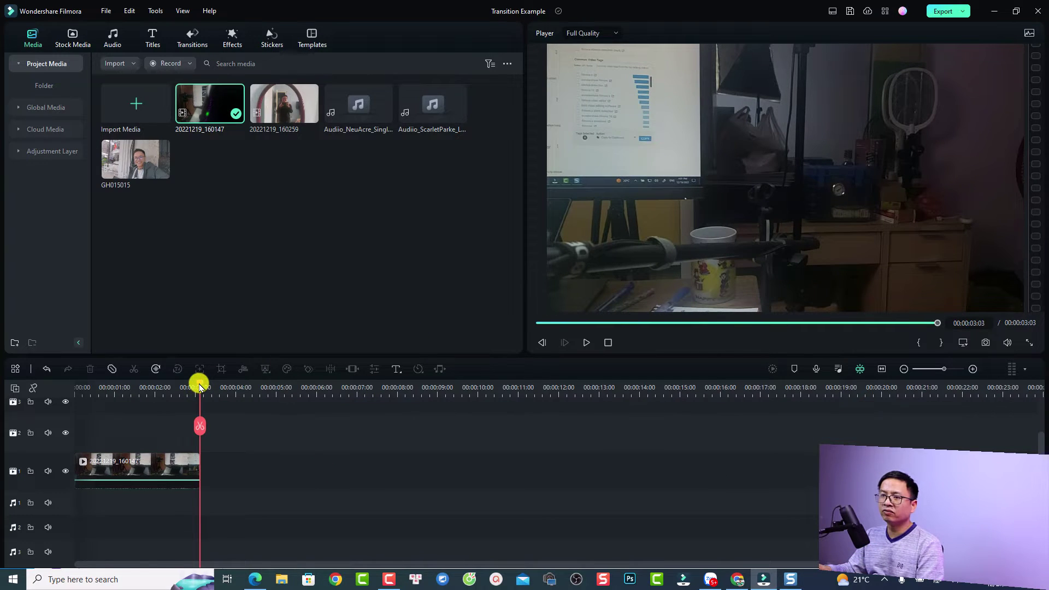
Preview the 20221219_160259 clip and place it on video track 1 directly after the trimmed clip
drag(199, 386, 165, 389)
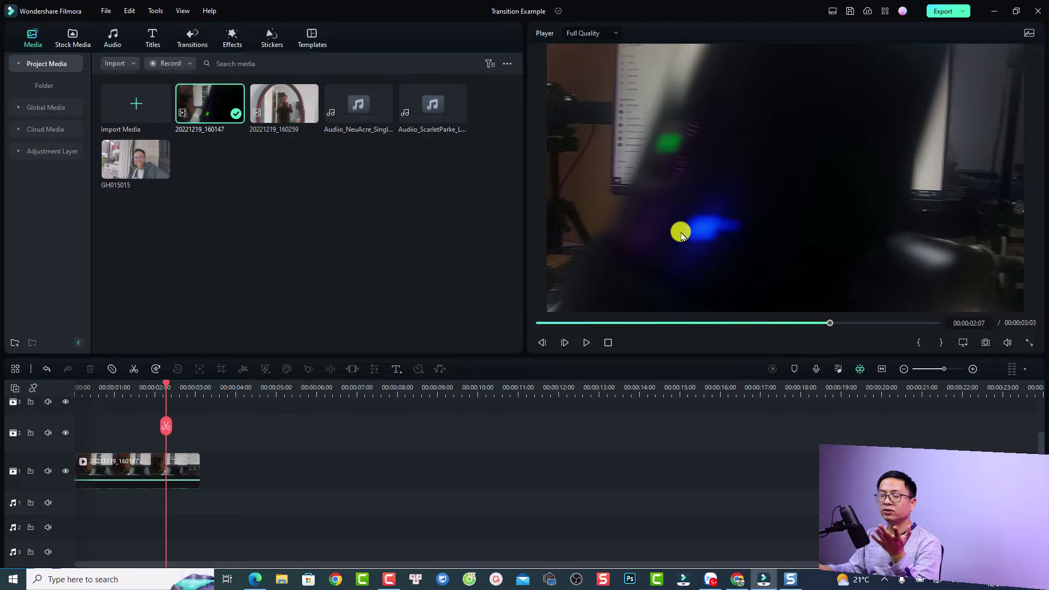
scroll(221, 384, up, 2)
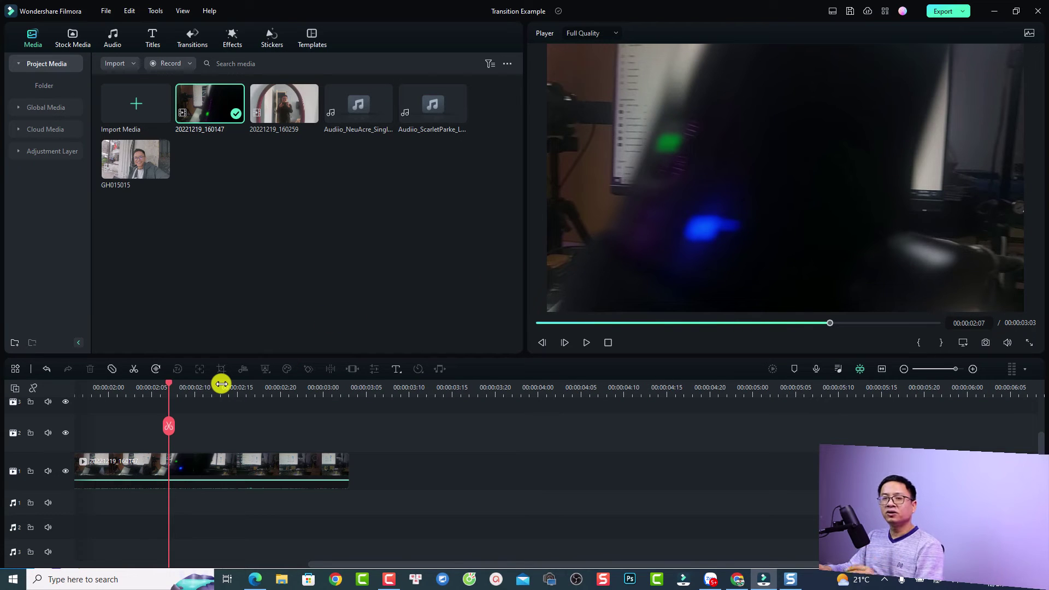
mouse_move(277, 122)
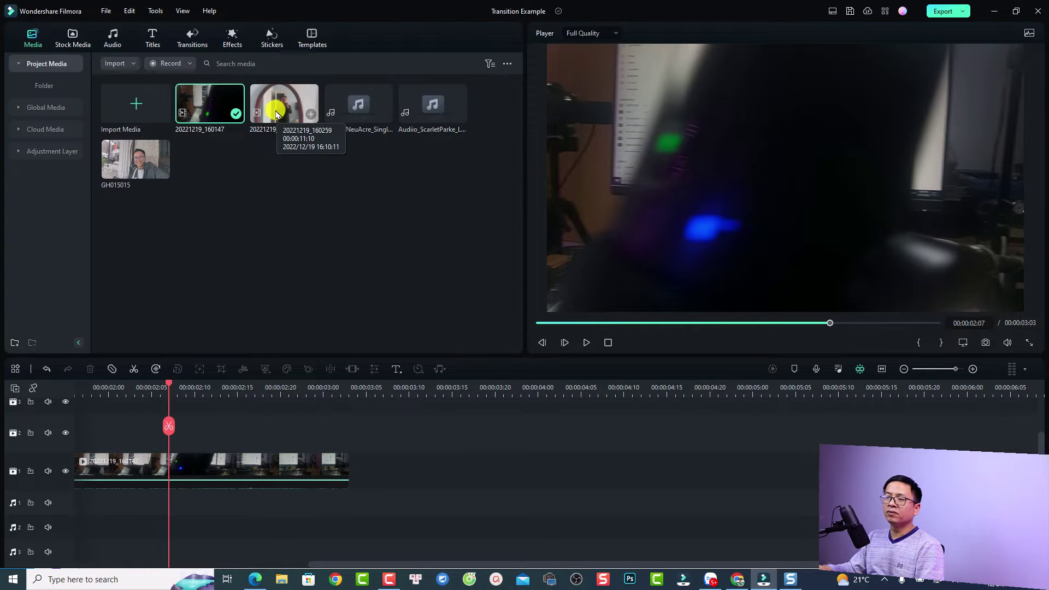
double_click(276, 113)
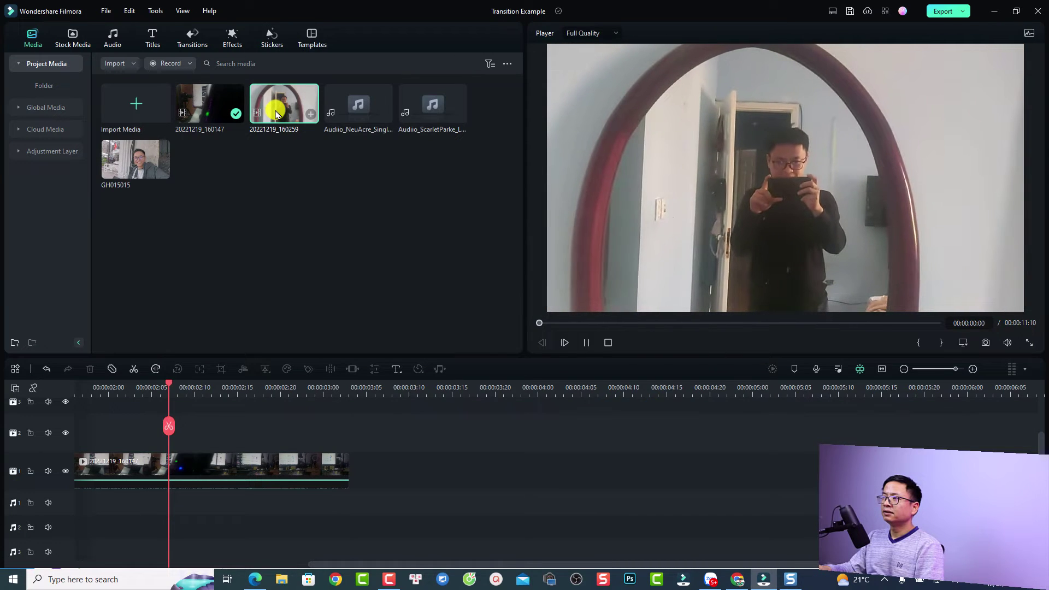
click(607, 343)
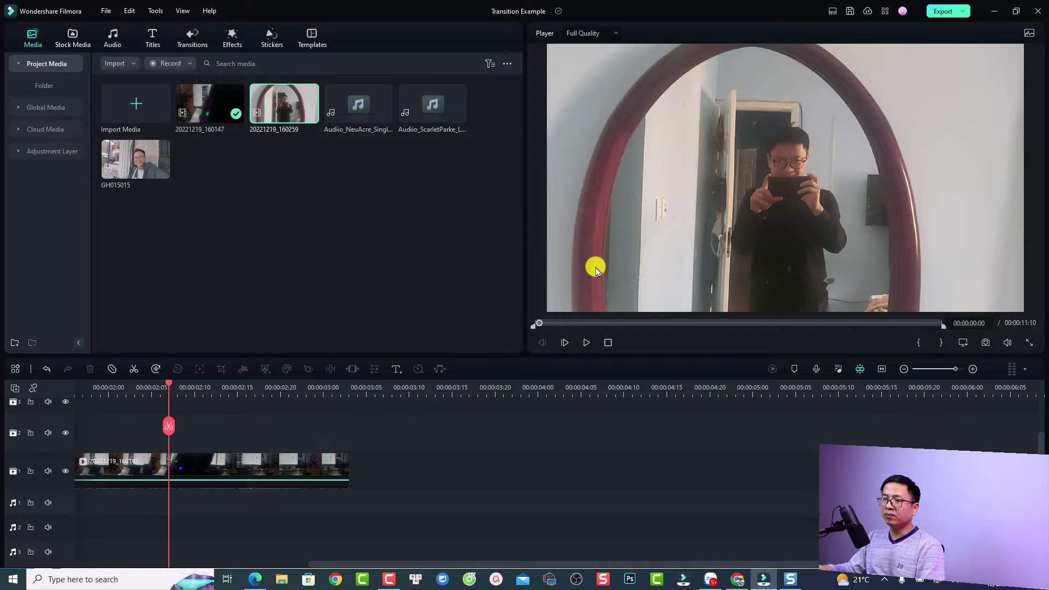
drag(595, 270, 357, 539)
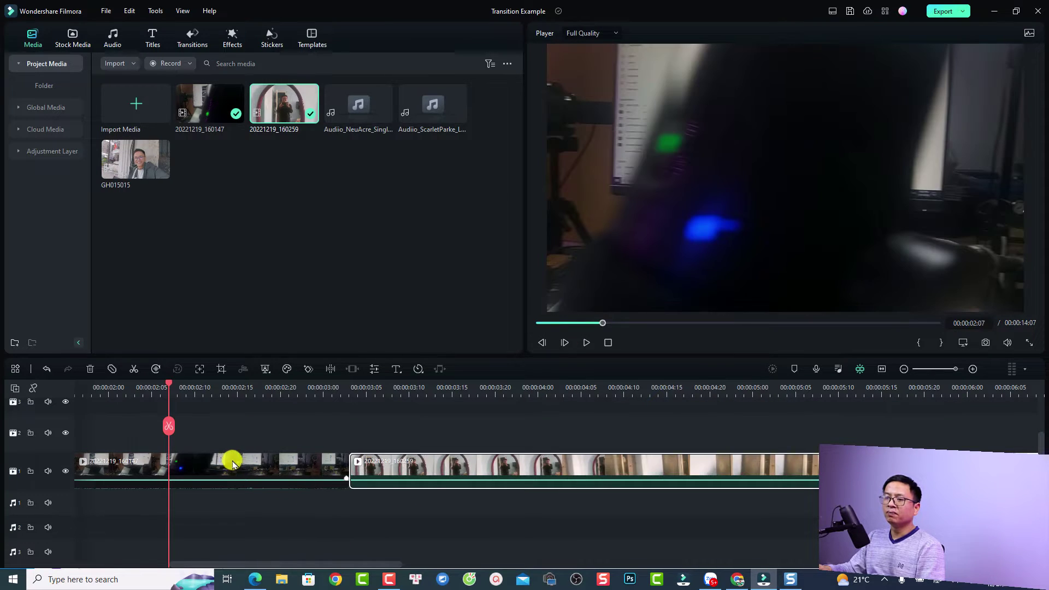
Move the trimmed 20221219_160147 clip up to video track 2 and set the playhead at 00:00:01:22
drag(229, 464, 232, 435)
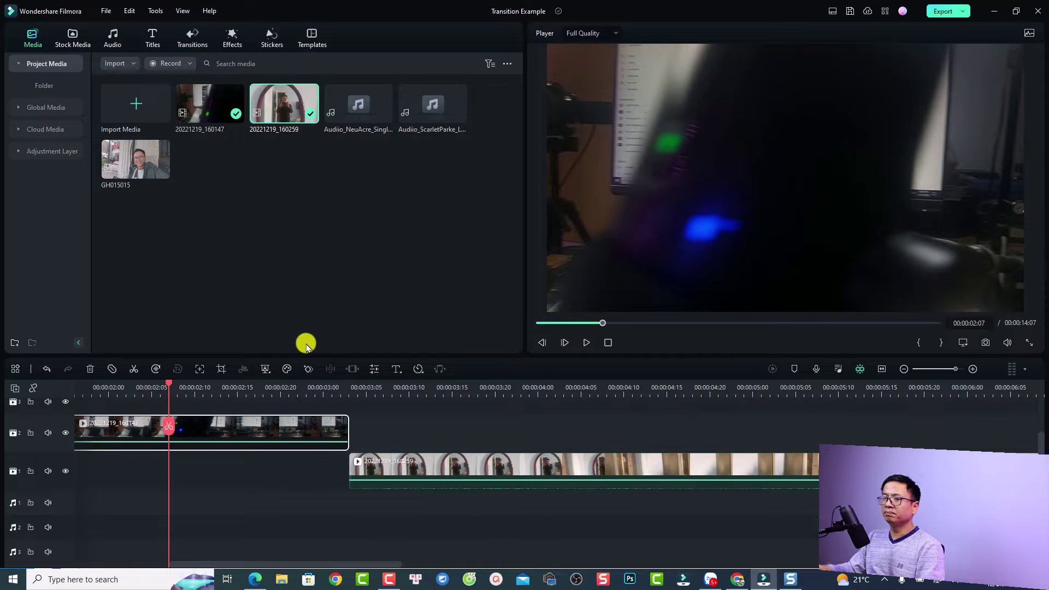
drag(209, 386, 368, 400)
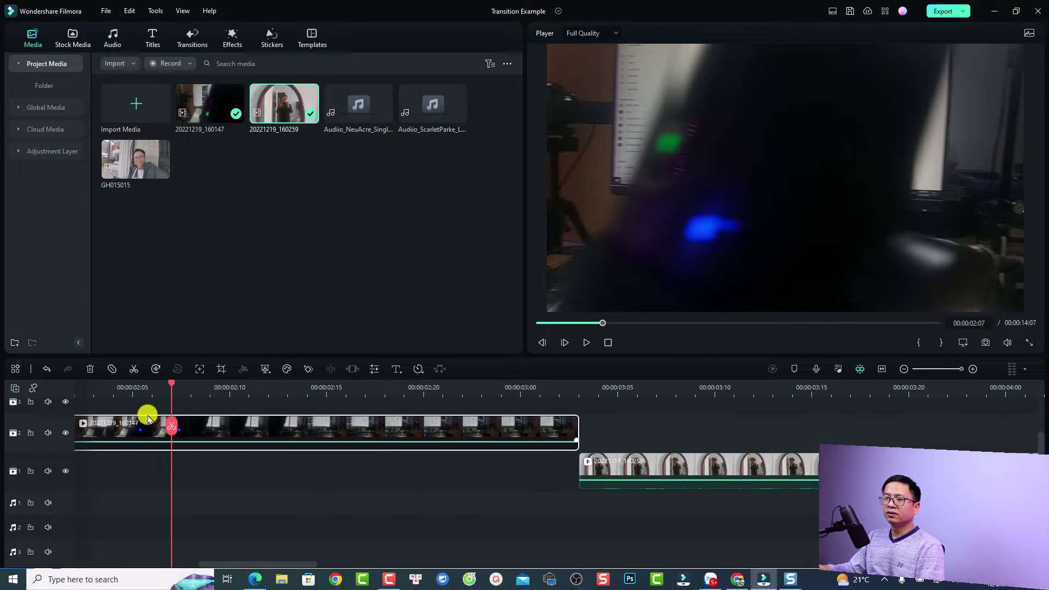
drag(171, 383, 428, 396)
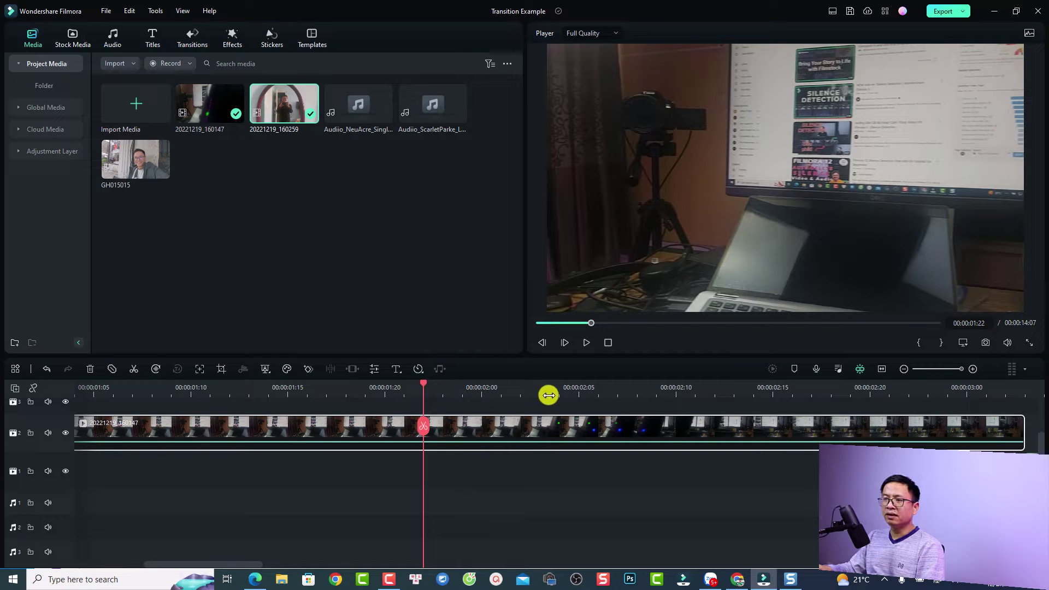
Open the mask settings of the clip on track 2 and reduce the preview zoom level to free space around the frame
double_click(467, 427)
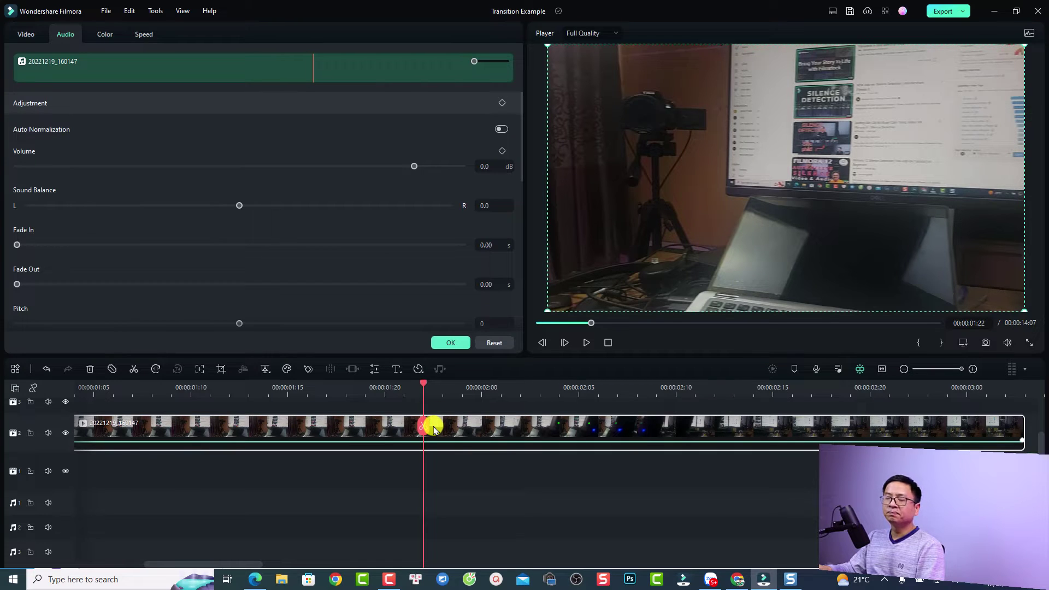
click(24, 34)
click(61, 56)
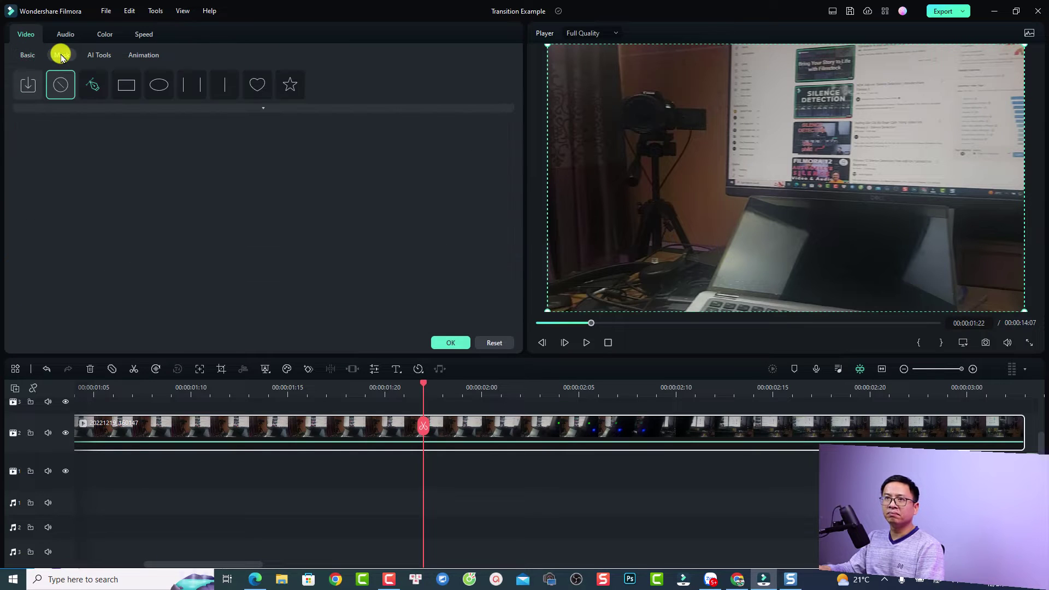
click(93, 96)
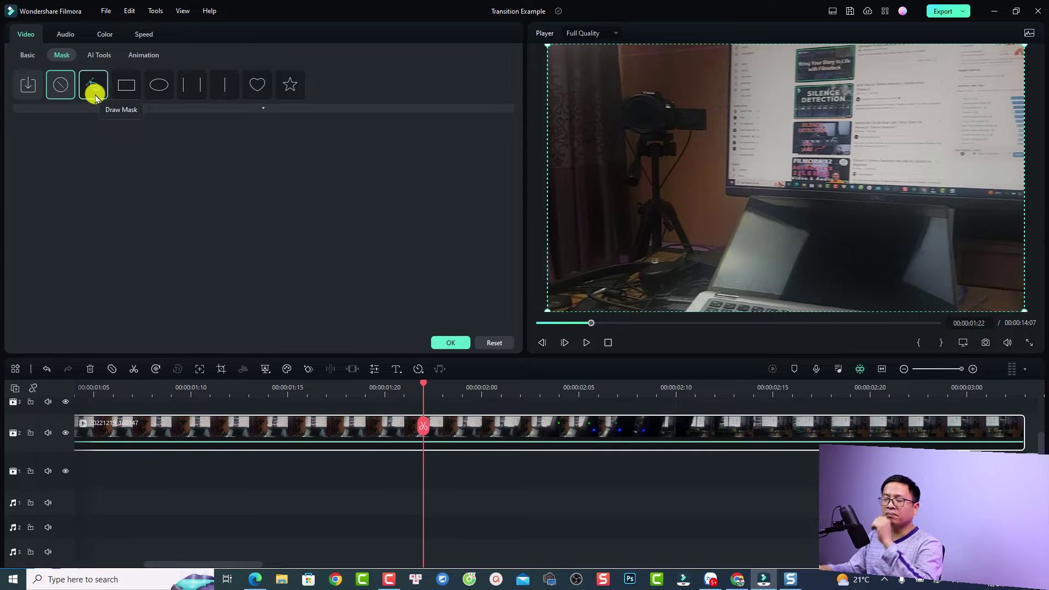
right_click(680, 147)
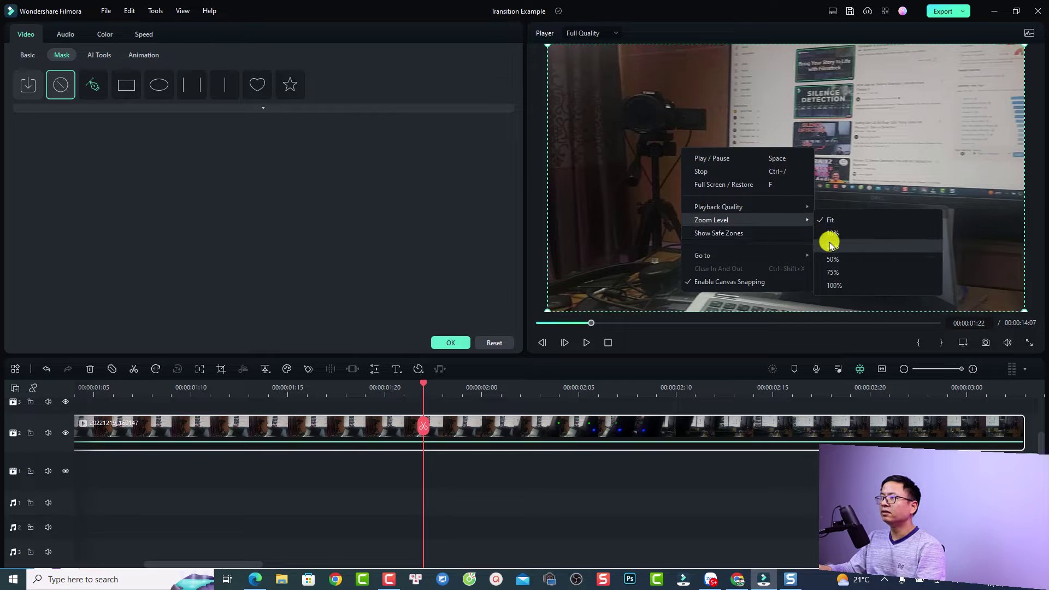
click(828, 241)
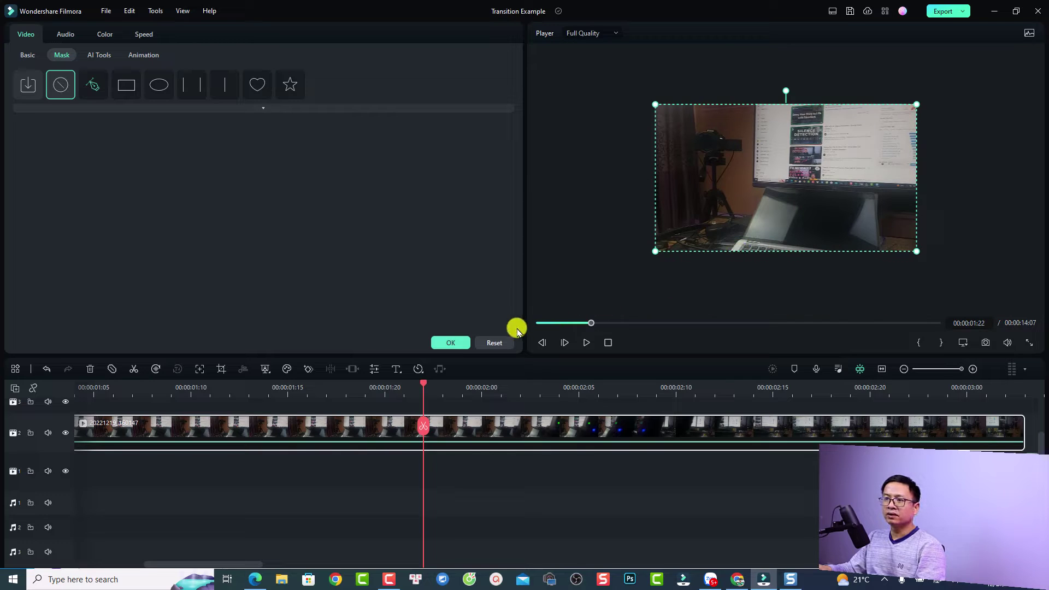
Draw a closed four-point mask just outside the corners of the whole video frame with Draw Mask
click(94, 85)
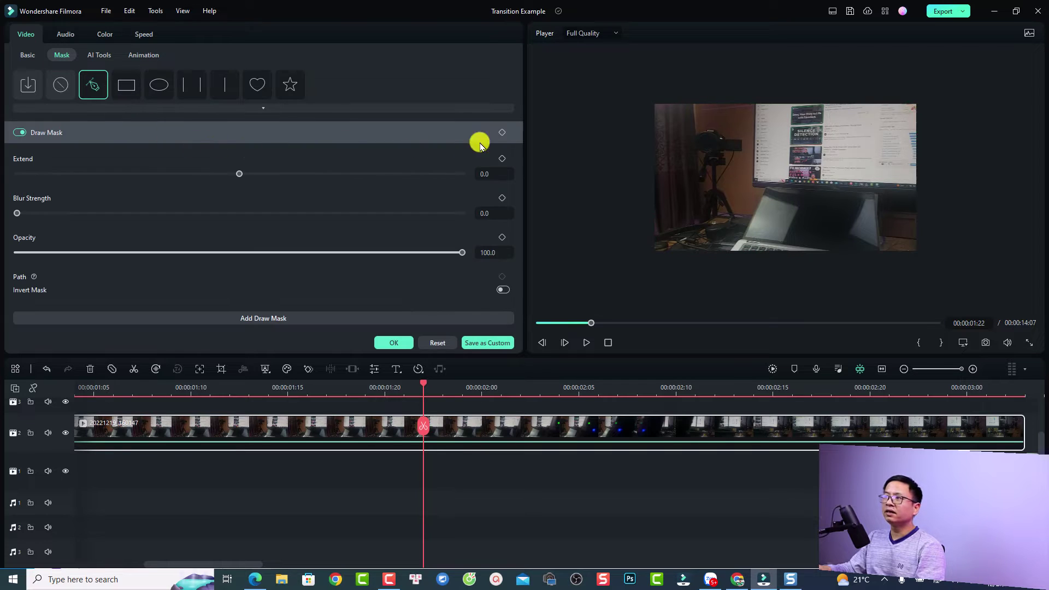
click(647, 98)
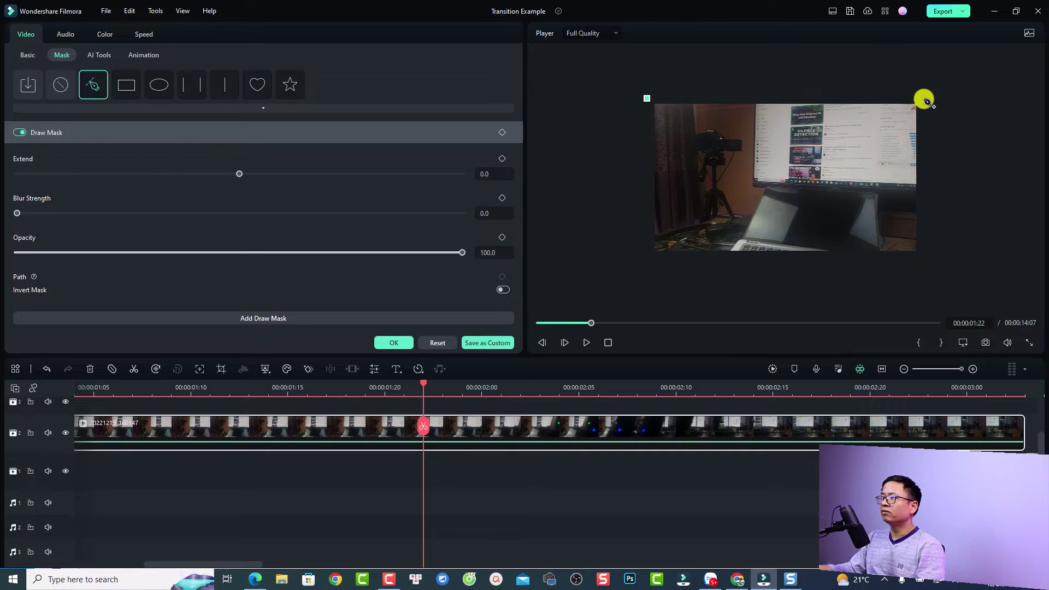
click(922, 99)
click(930, 258)
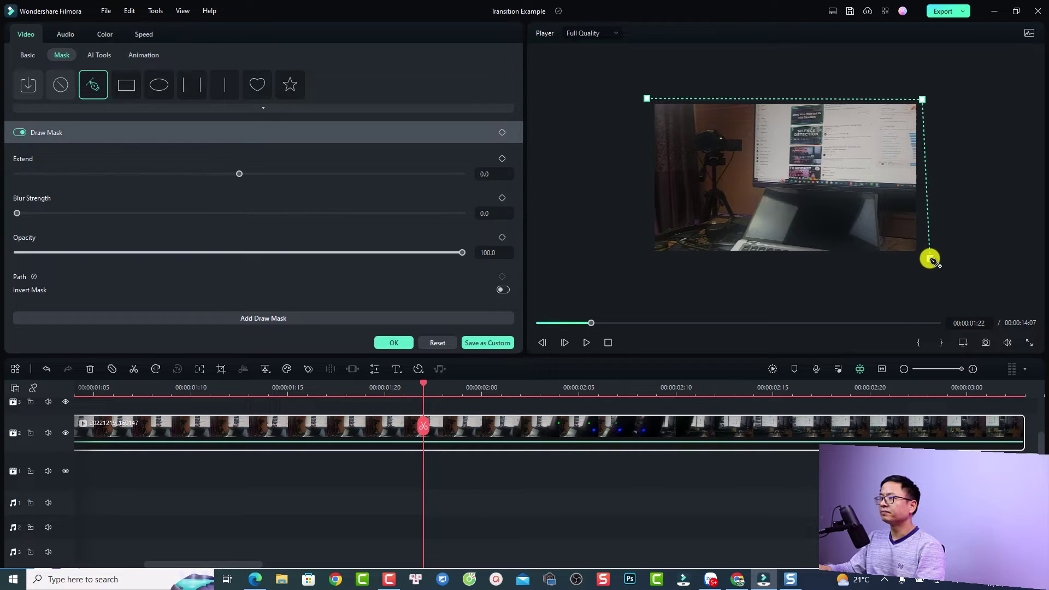
click(646, 263)
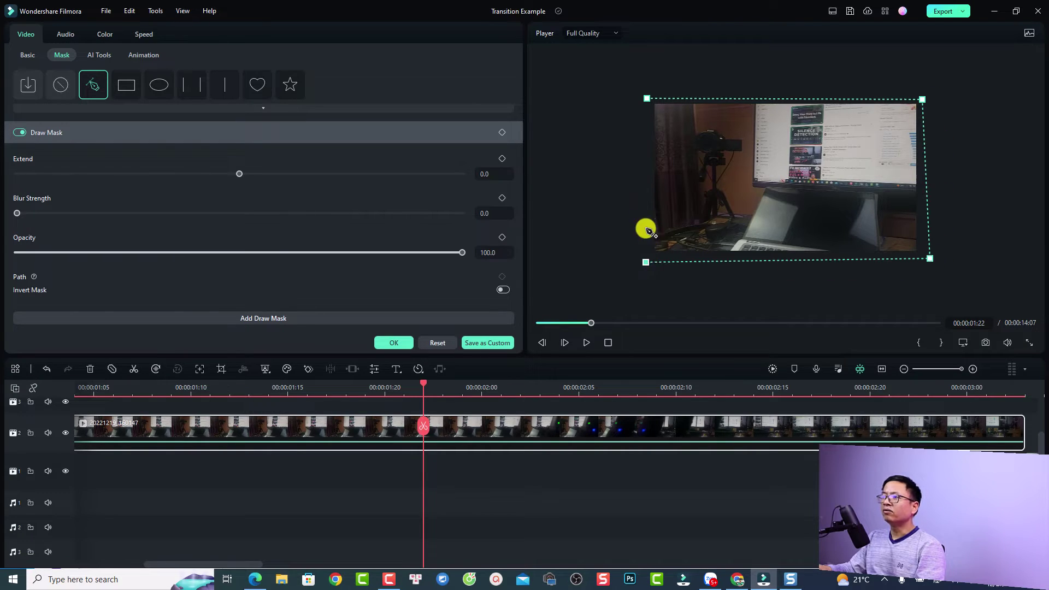
click(646, 99)
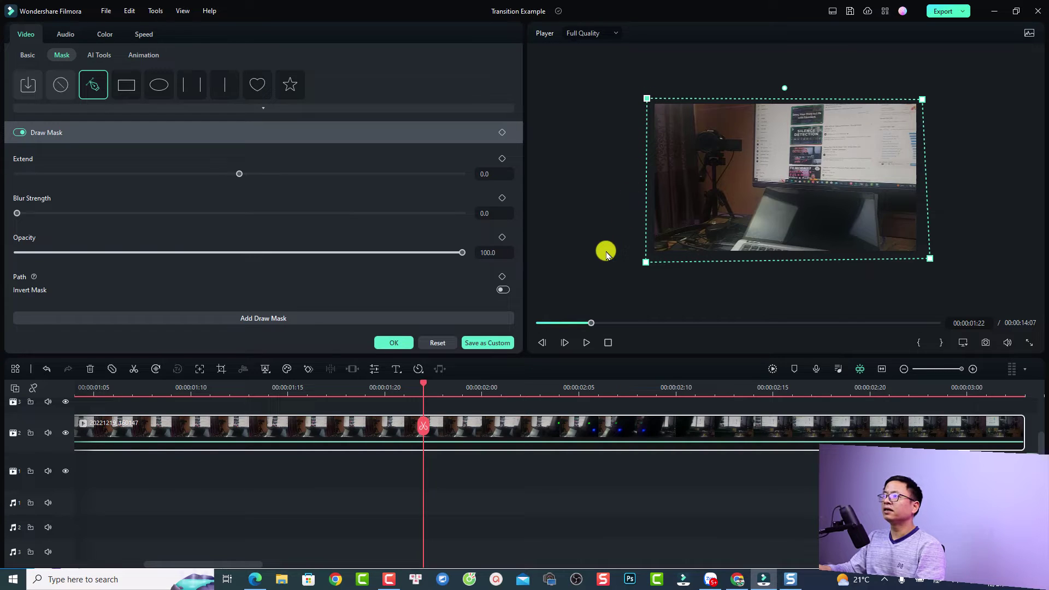
Keyframe the draw mask at 00:00:01:22, keeping only the Path keyframe and a blur strength of 0.0
click(502, 133)
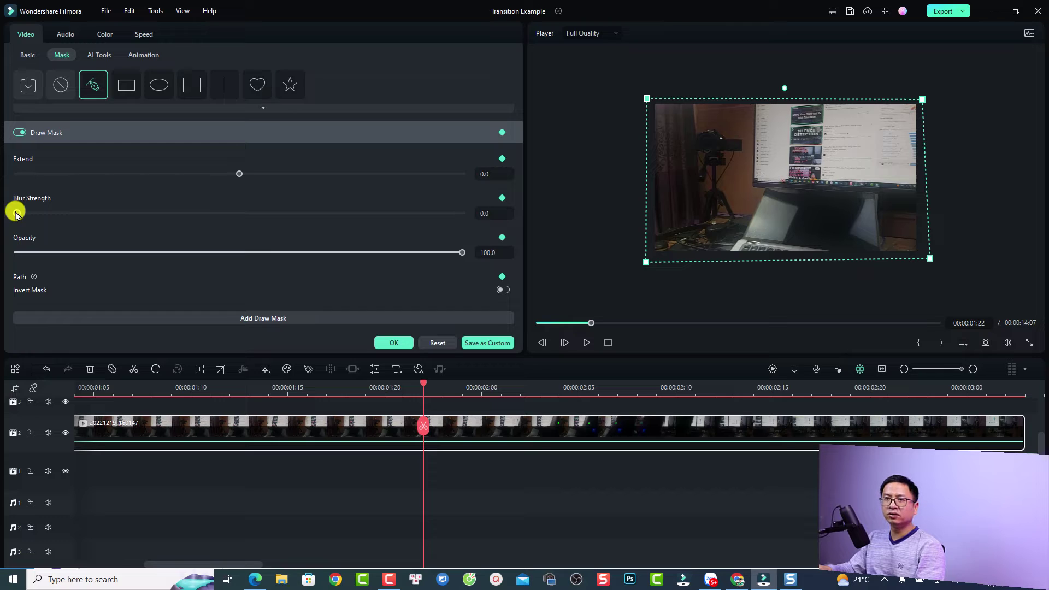
drag(16, 214, 75, 217)
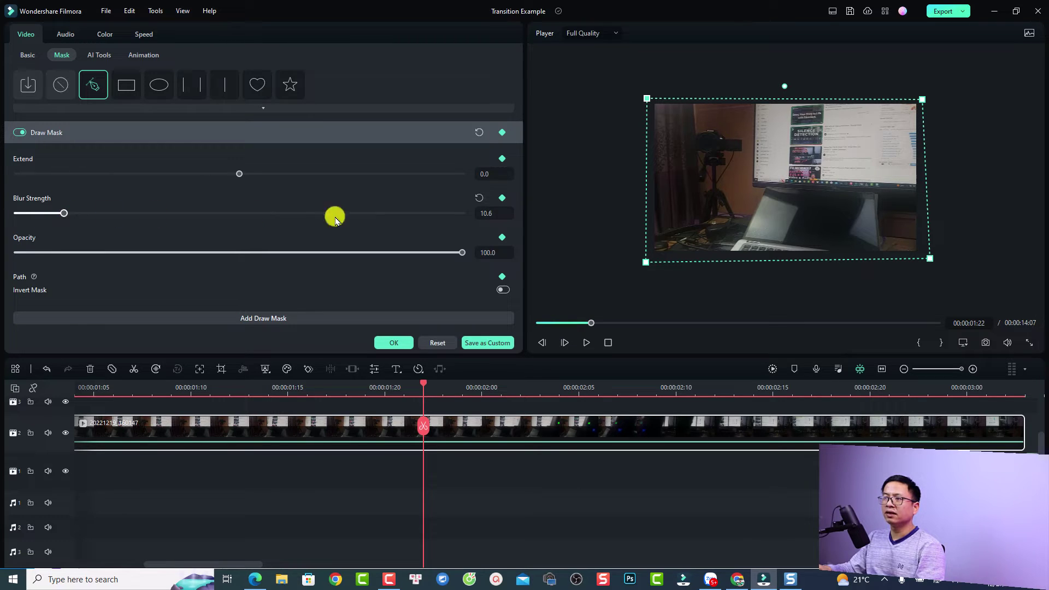
click(502, 198)
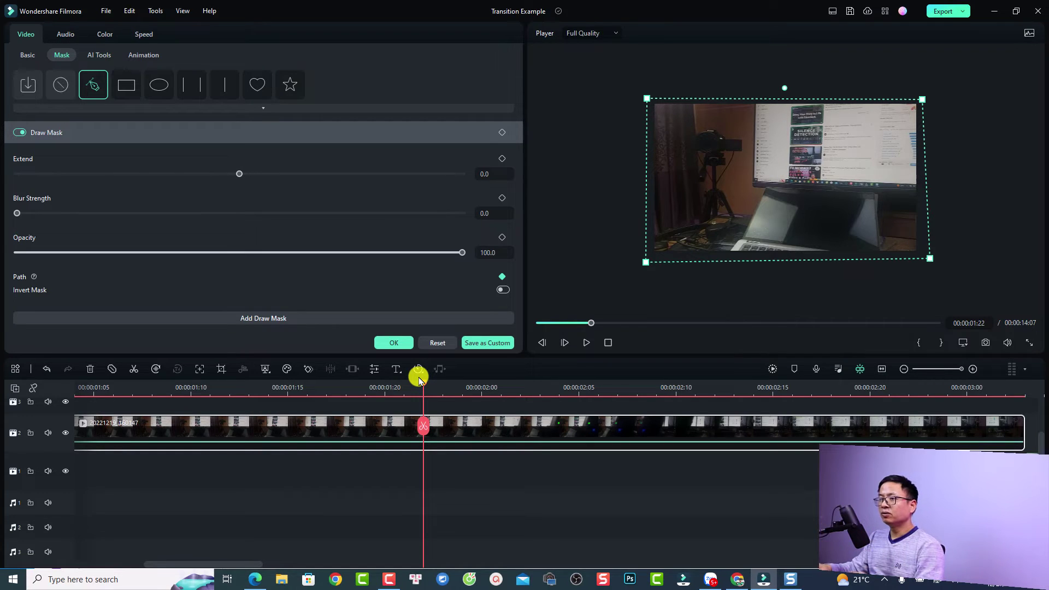
At 00:00:02:06, move the mask's lower-right point inward so its right side follows the edge of the dark passing object
drag(423, 381, 594, 393)
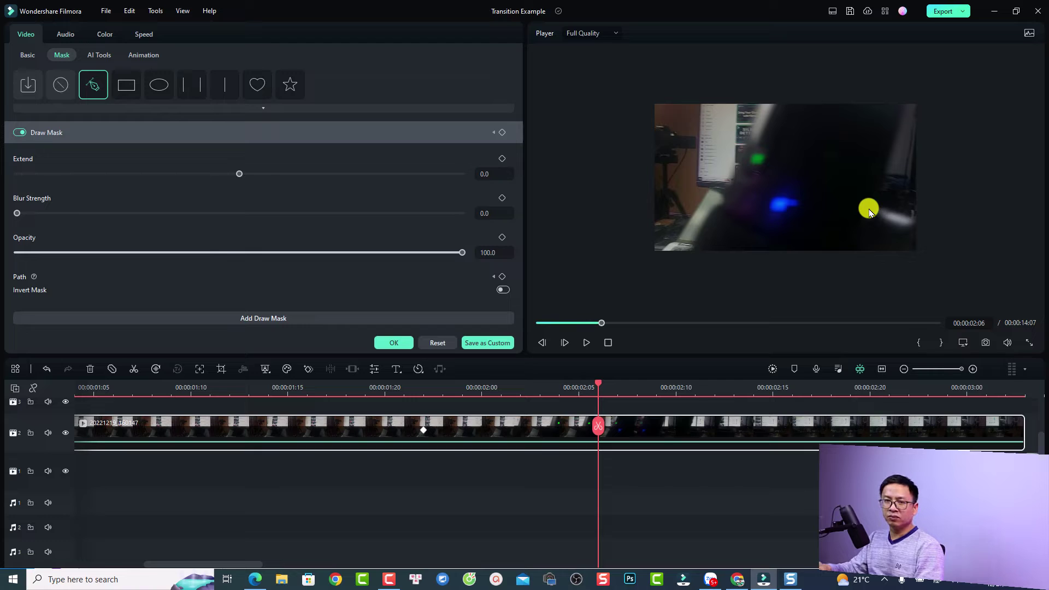
click(779, 192)
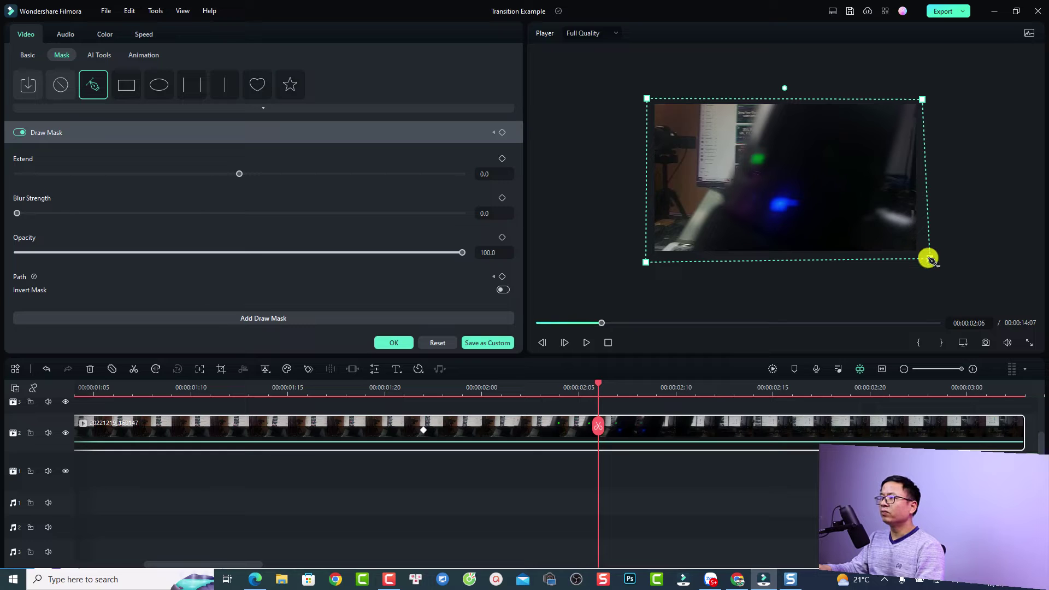
drag(929, 260, 843, 270)
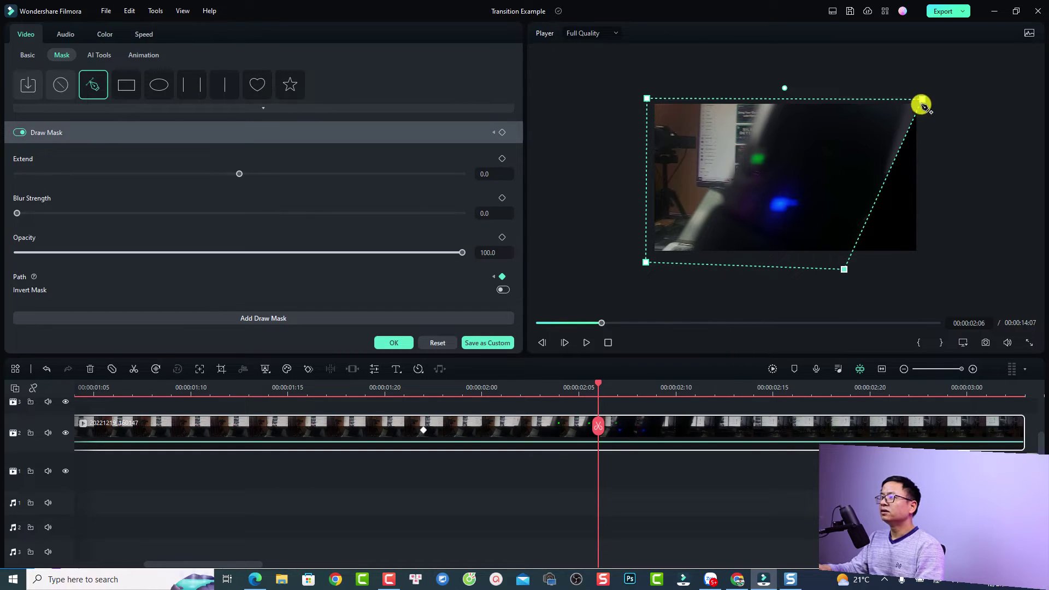
drag(923, 103, 920, 100)
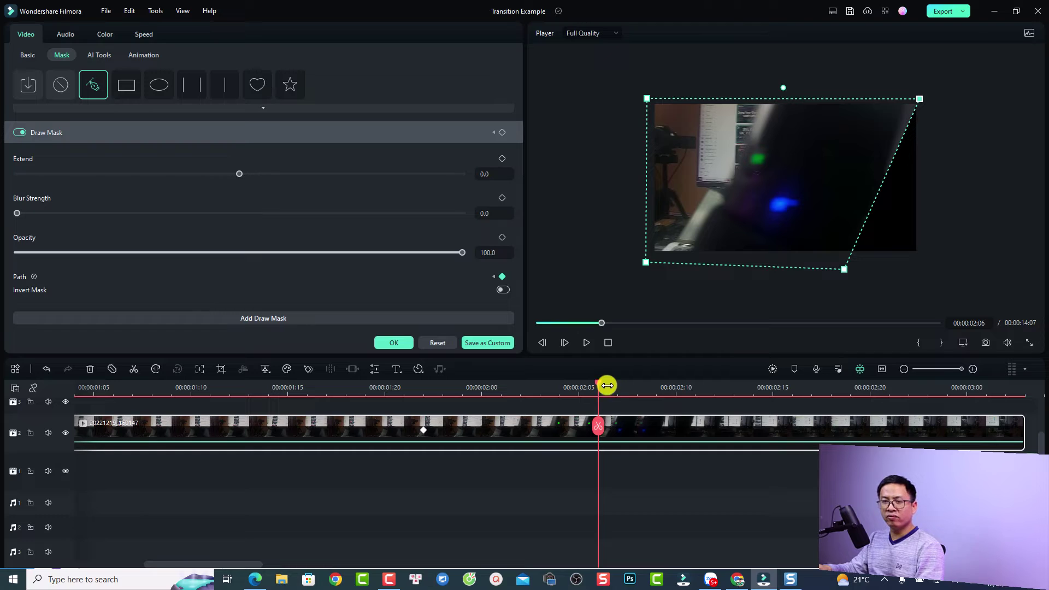
At 00:00:02:07, move the mask's two right-hand points inward so the mask's right side follows the dark object's edge
click(564, 343)
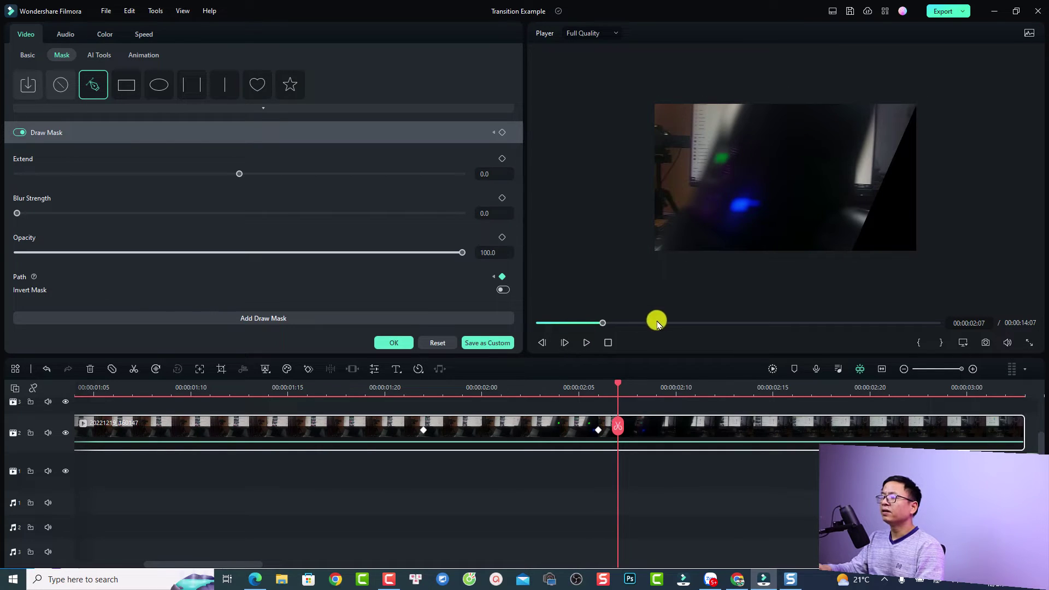
click(786, 219)
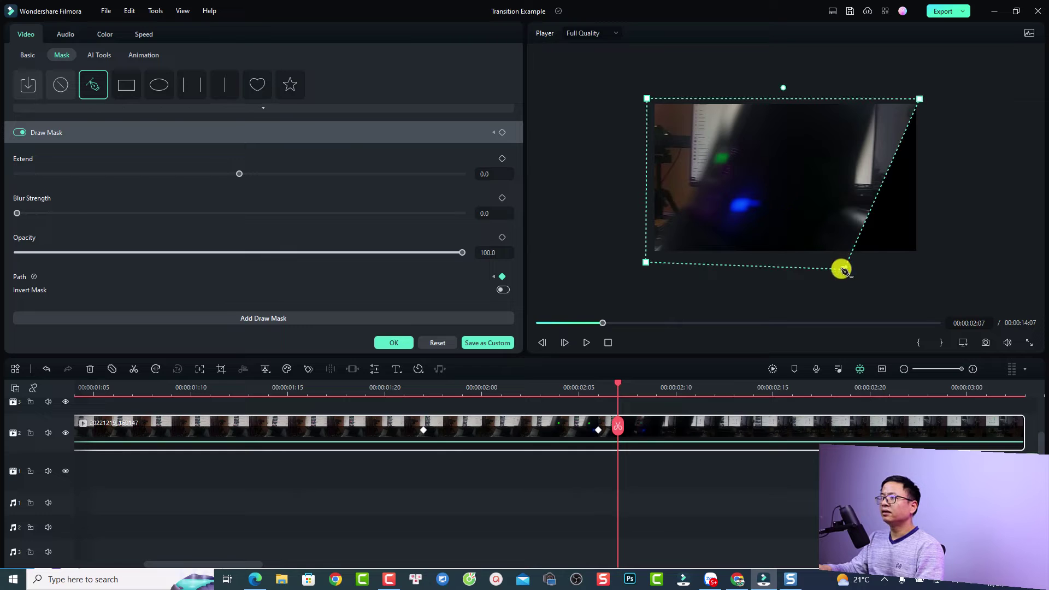
drag(844, 270, 808, 270)
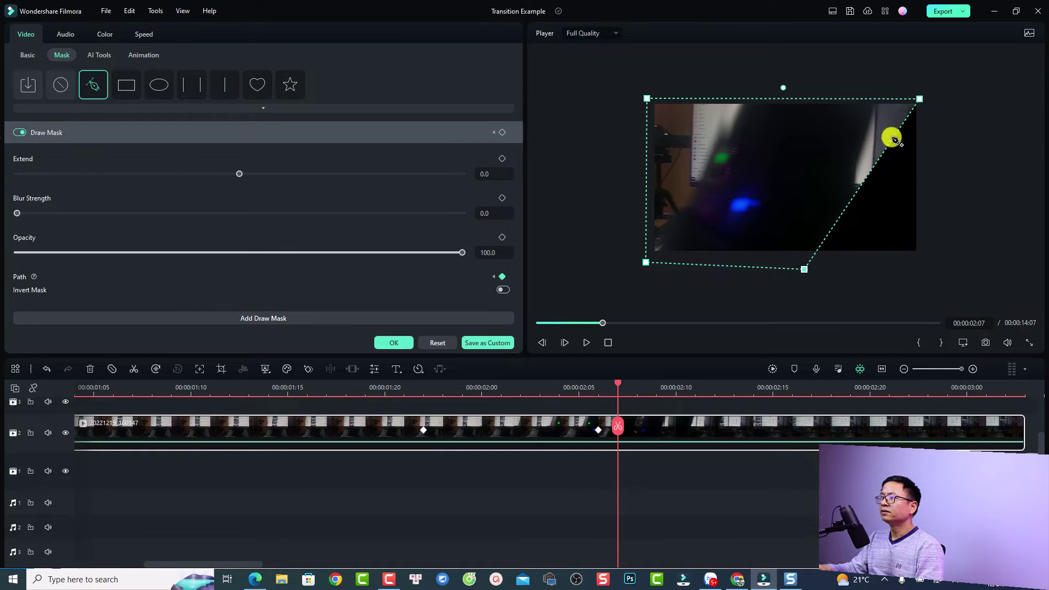
drag(919, 101, 879, 100)
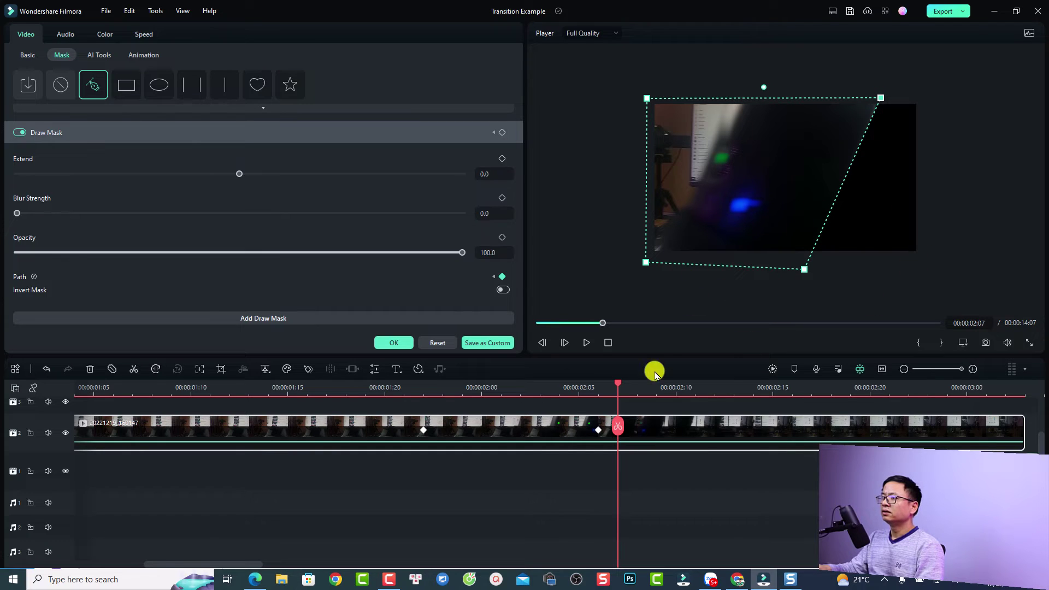
At 00:00:02:08, shift the mask's lower-right and upper-right points further left to hide the background behind the dark object
click(635, 387)
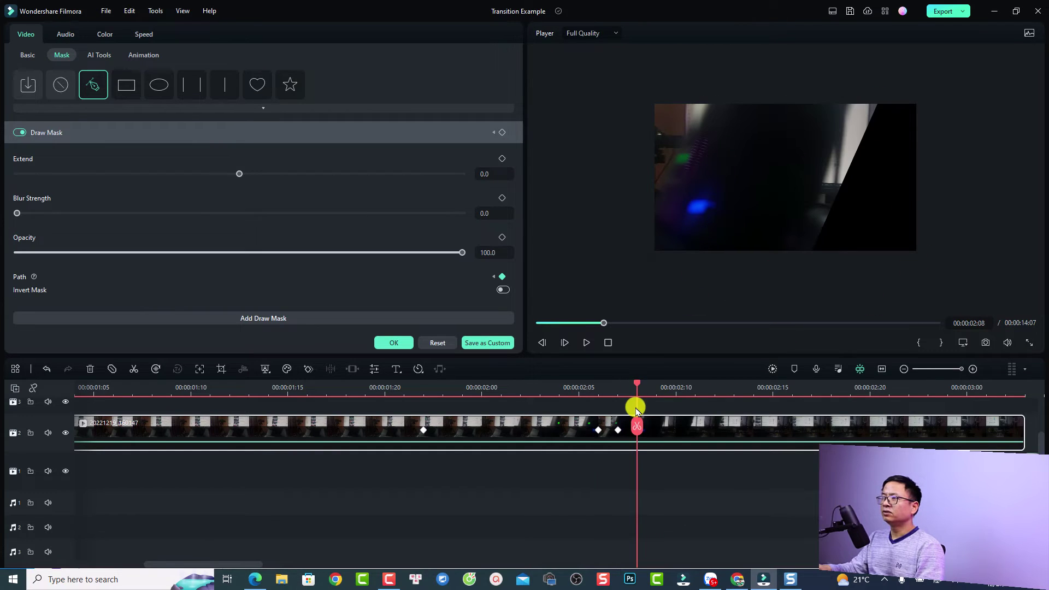
click(753, 207)
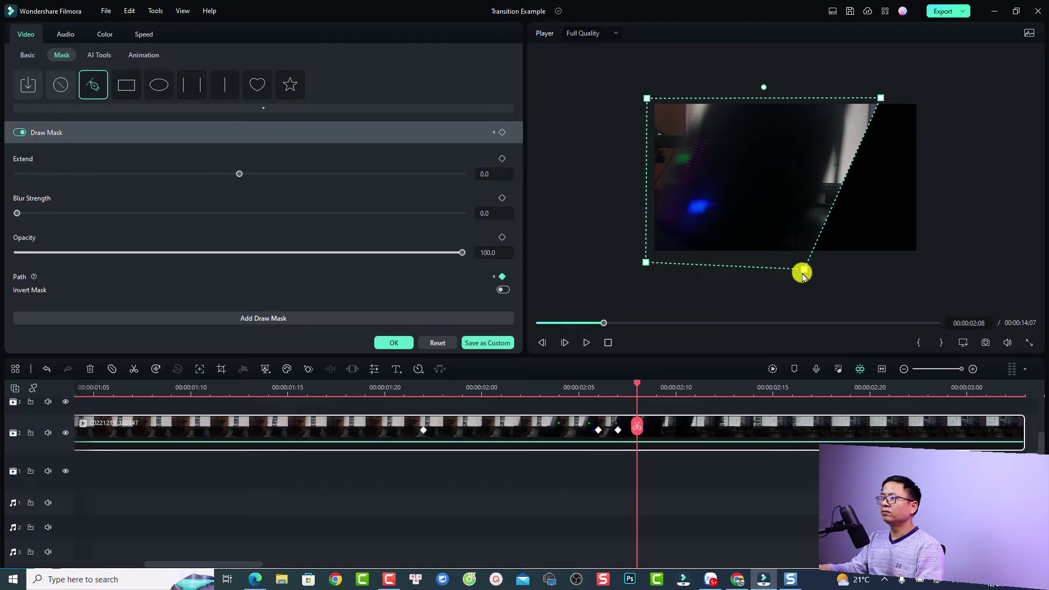
drag(802, 270, 777, 268)
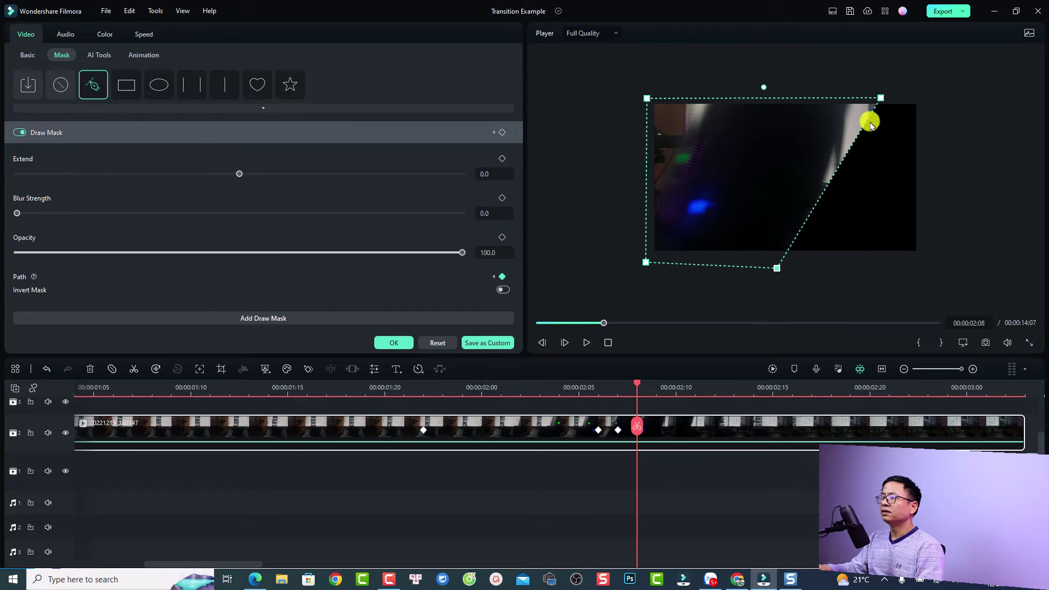
drag(881, 101, 847, 102)
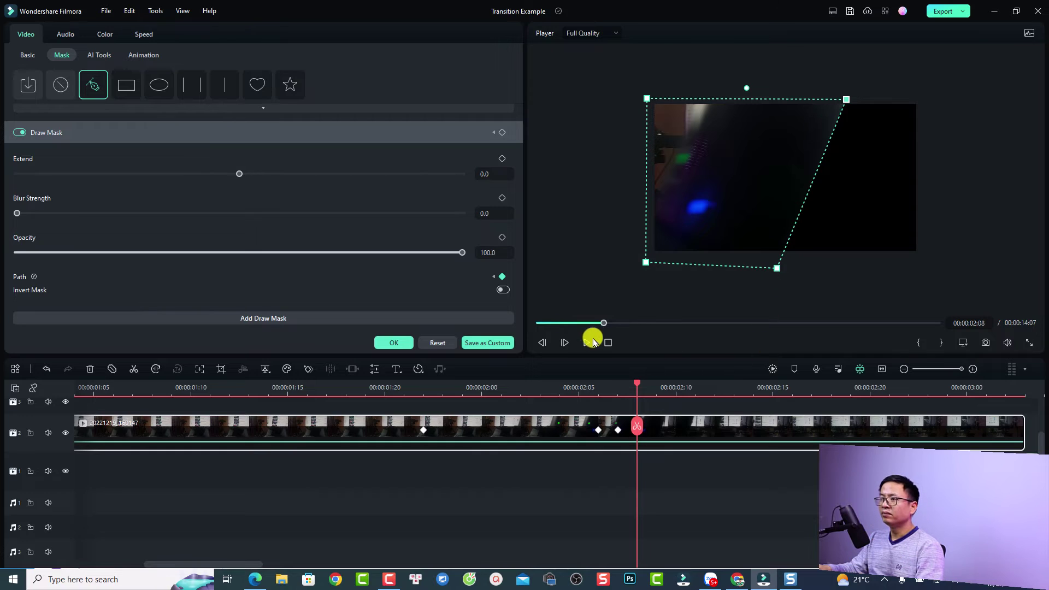
At 00:00:02:09, realign the mask's lower-right and upper-right points with the trailing edge of the dark object
click(565, 343)
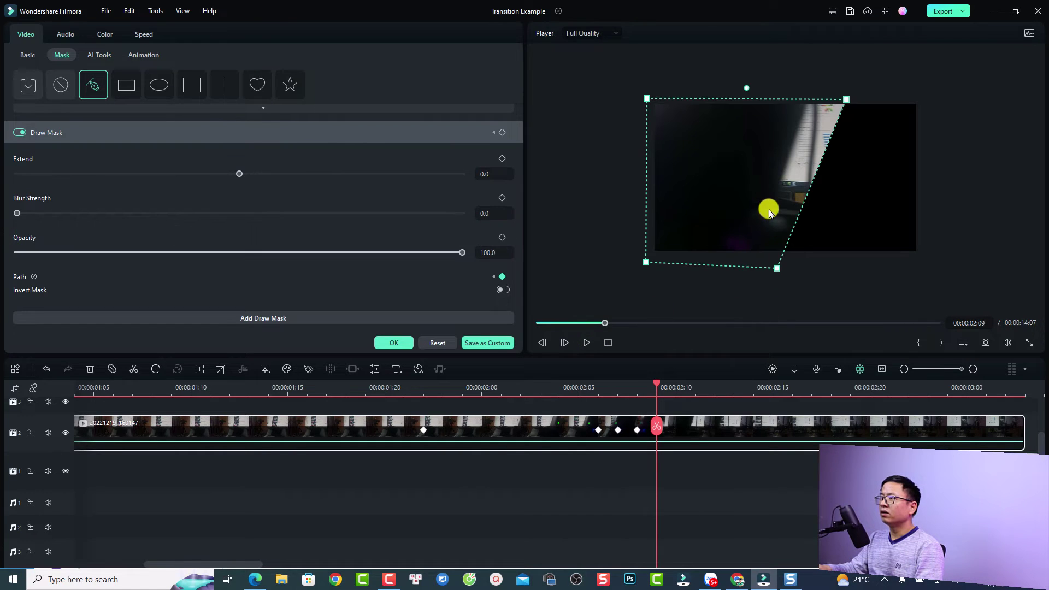
drag(777, 267, 739, 269)
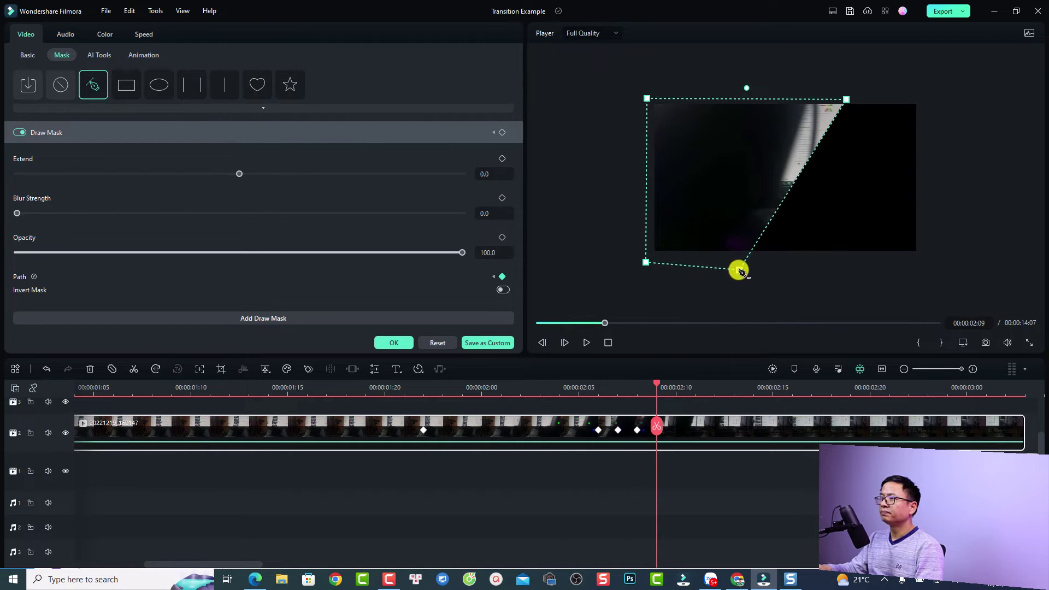
drag(844, 100, 812, 90)
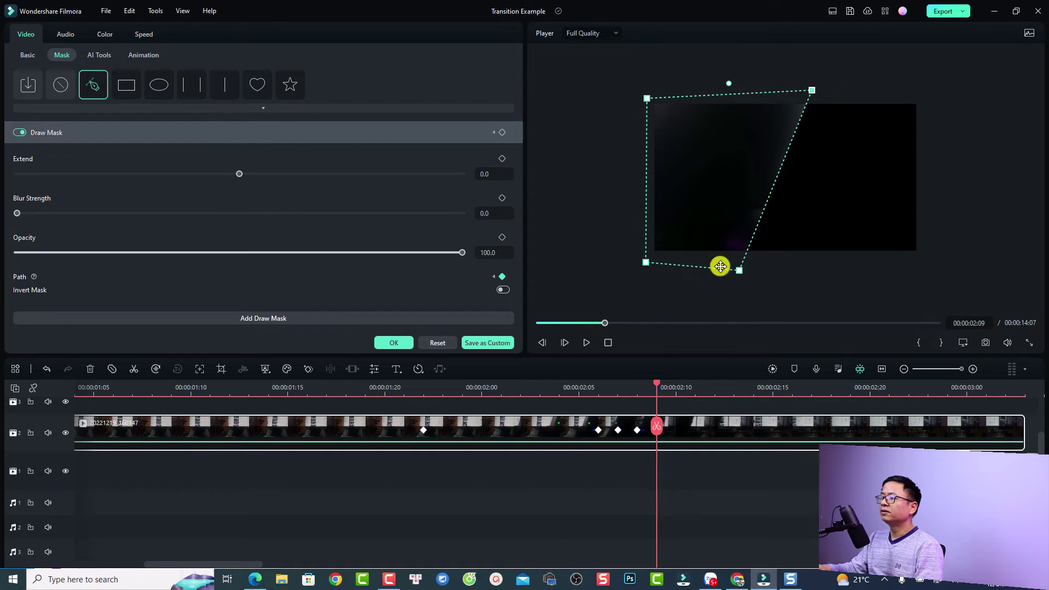
At 00:00:02:10, pull both right-hand mask points left again so only the dark object remains inside the mask
click(564, 342)
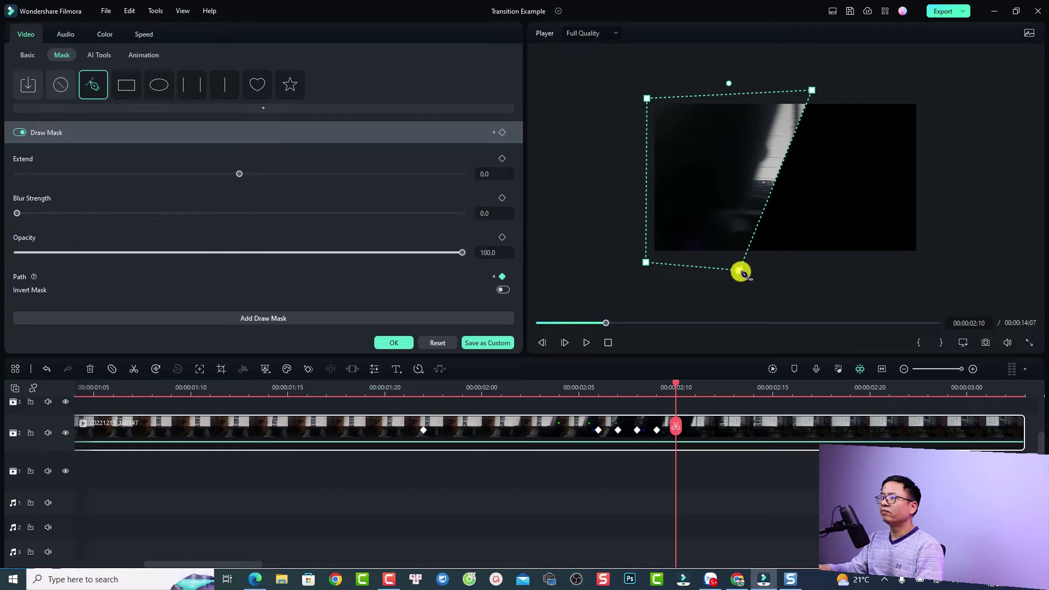
drag(741, 272, 707, 272)
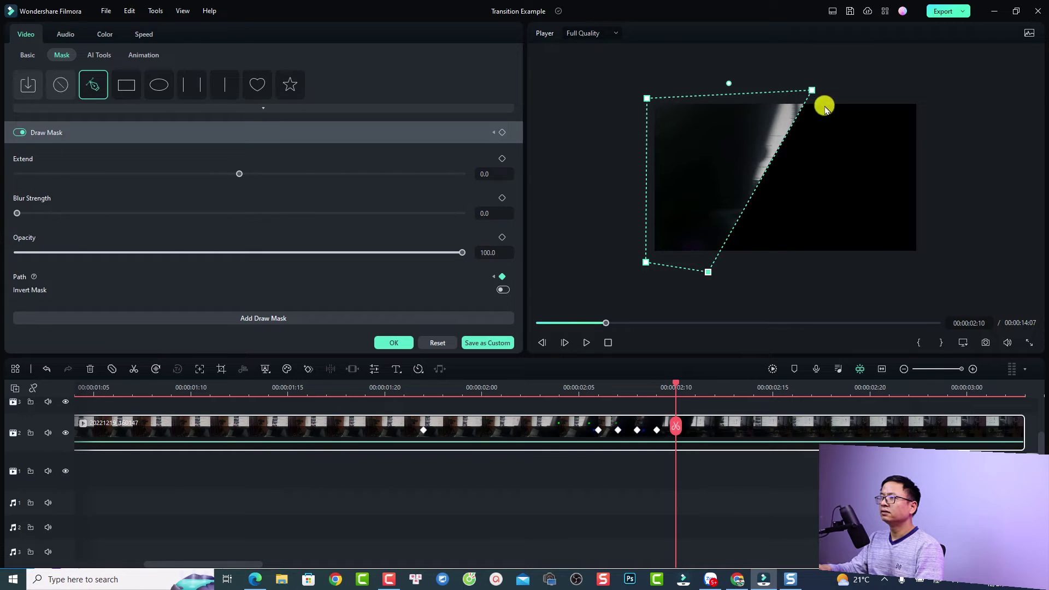
drag(811, 89, 786, 85)
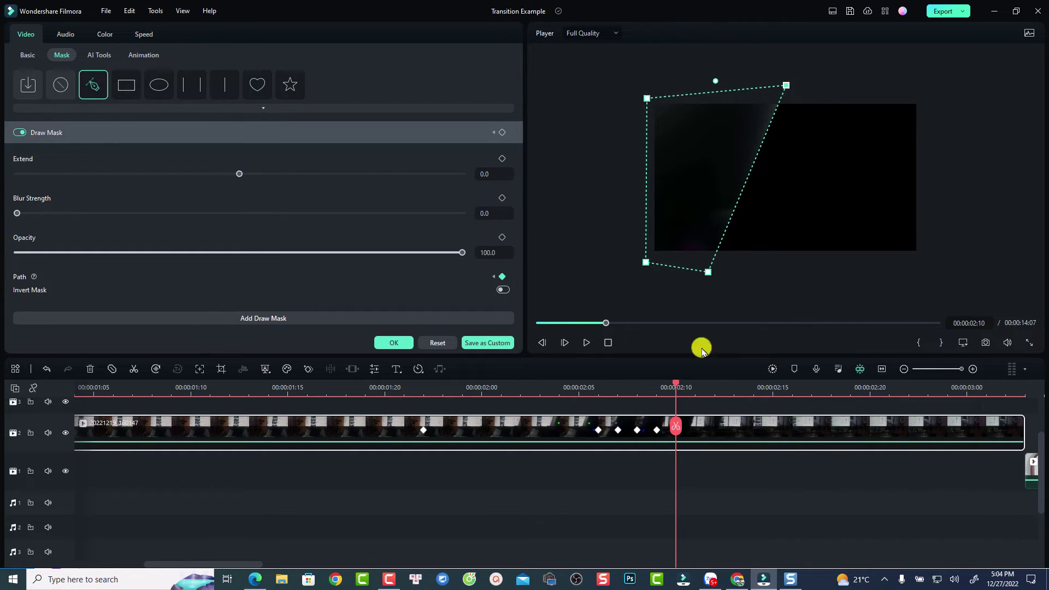
At 00:00:02:11 and 00:00:02:12, keep moving the mask points left with the dark object, placing the lower-left point outside the frame
click(565, 342)
drag(708, 272, 601, 260)
click(566, 342)
drag(752, 80, 718, 82)
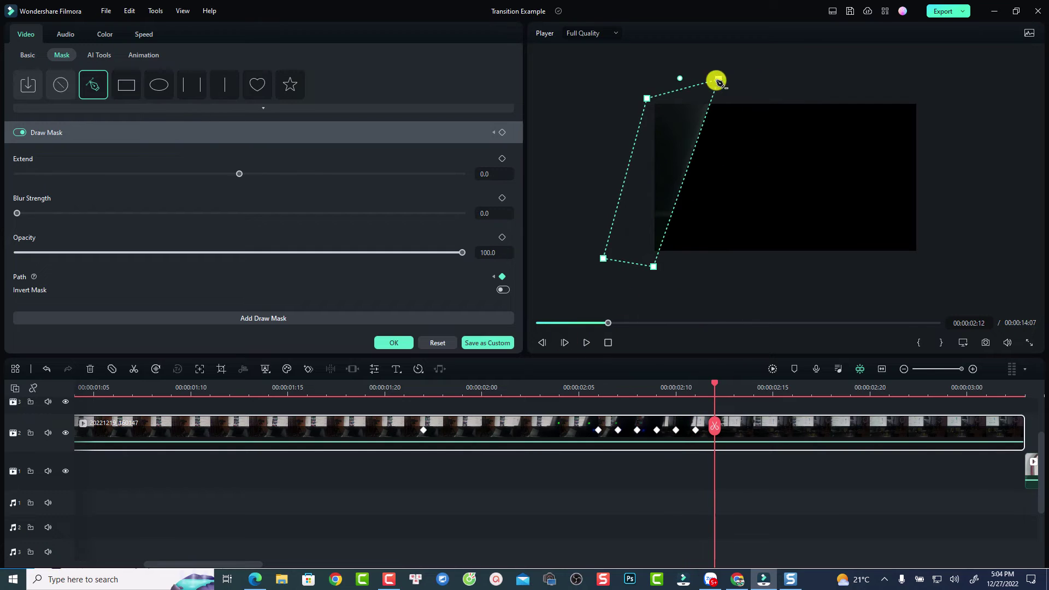
drag(653, 267, 660, 198)
Move the remaining mask points past the frame's left edge by 00:00:02:14 so the mask lies completely outside the picture
key(Right)
drag(721, 75, 651, 75)
key(Right)
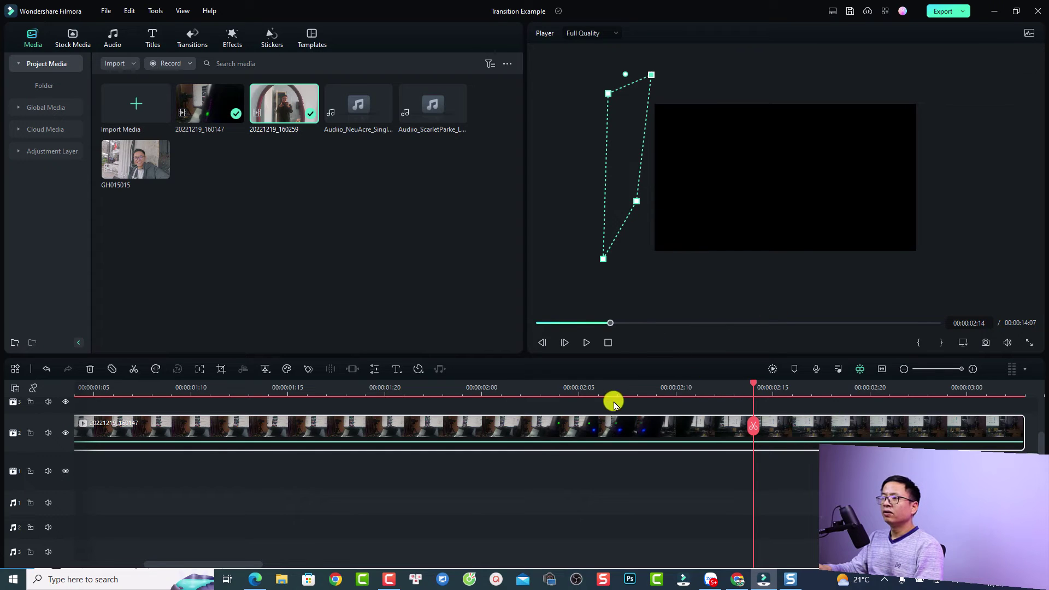
Move the clip 20221219_160259 on track 1 to start at the 00:00:02:06 mask keyframe, beneath the masked clip
double_click(665, 431)
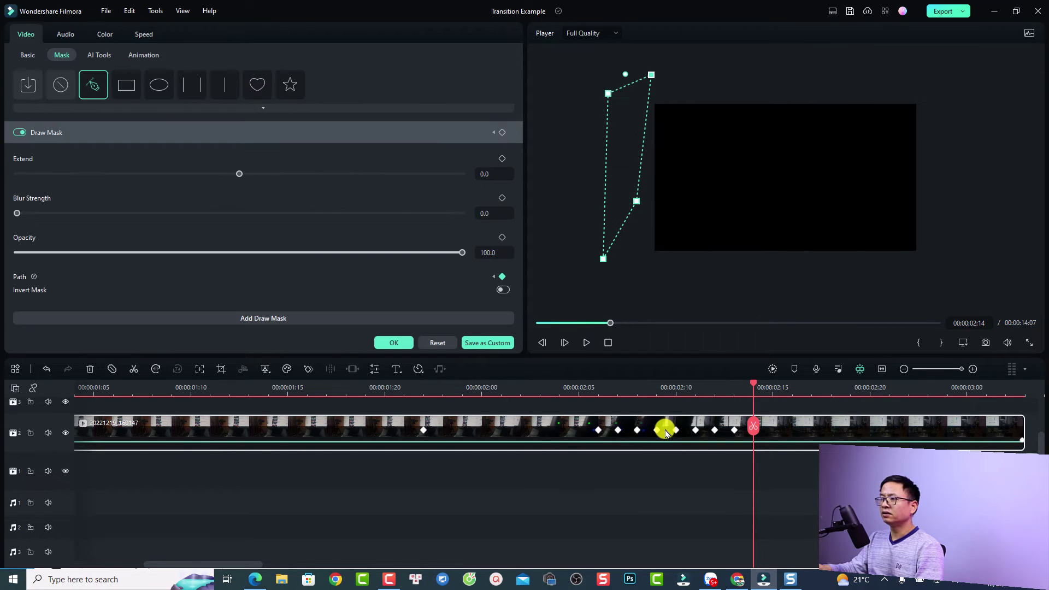
click(598, 389)
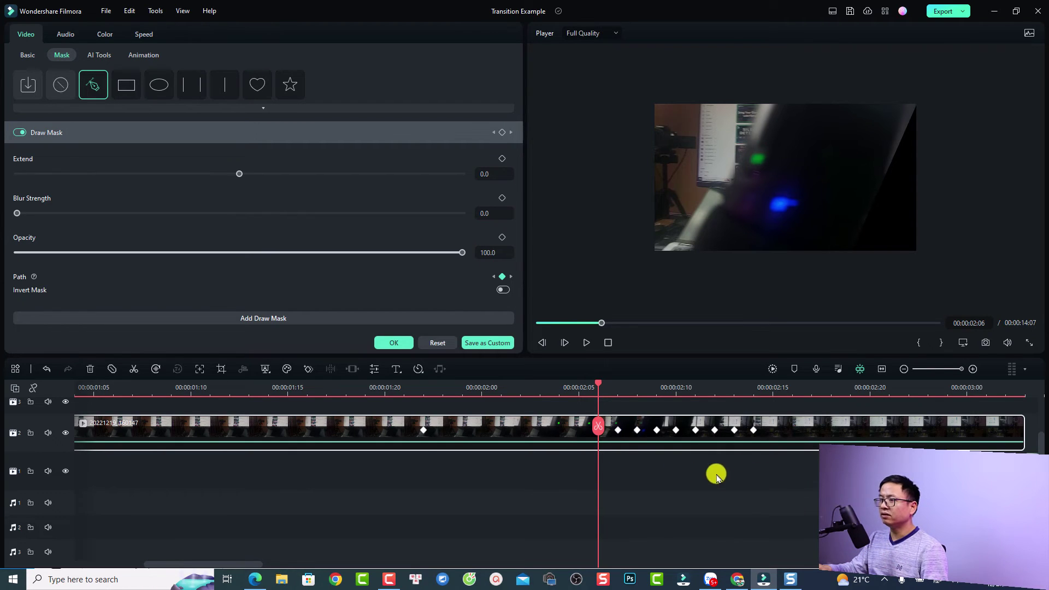
scroll(716, 475, down, 3)
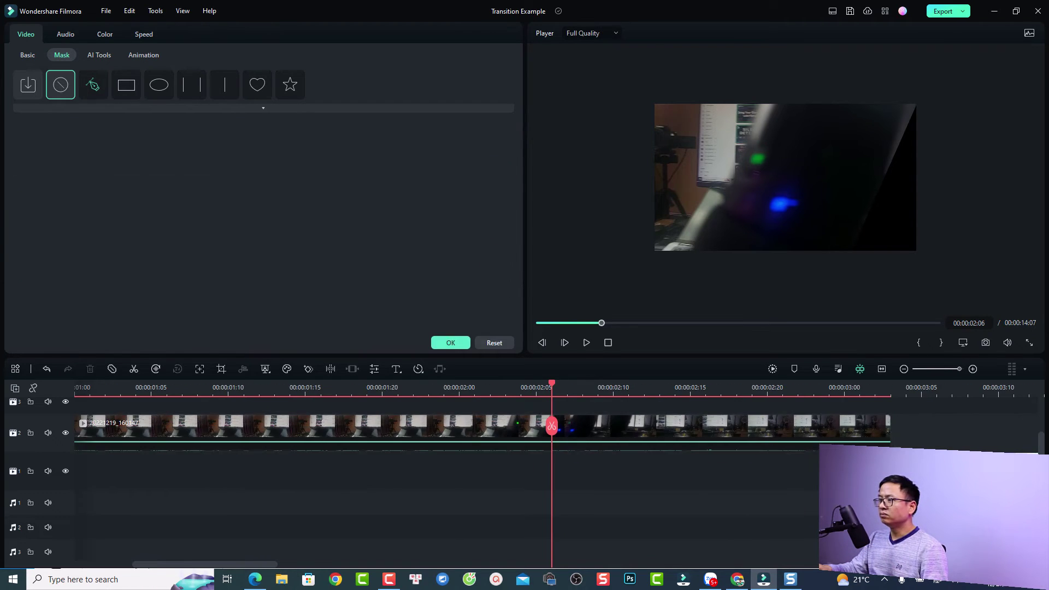
drag(868, 471, 606, 472)
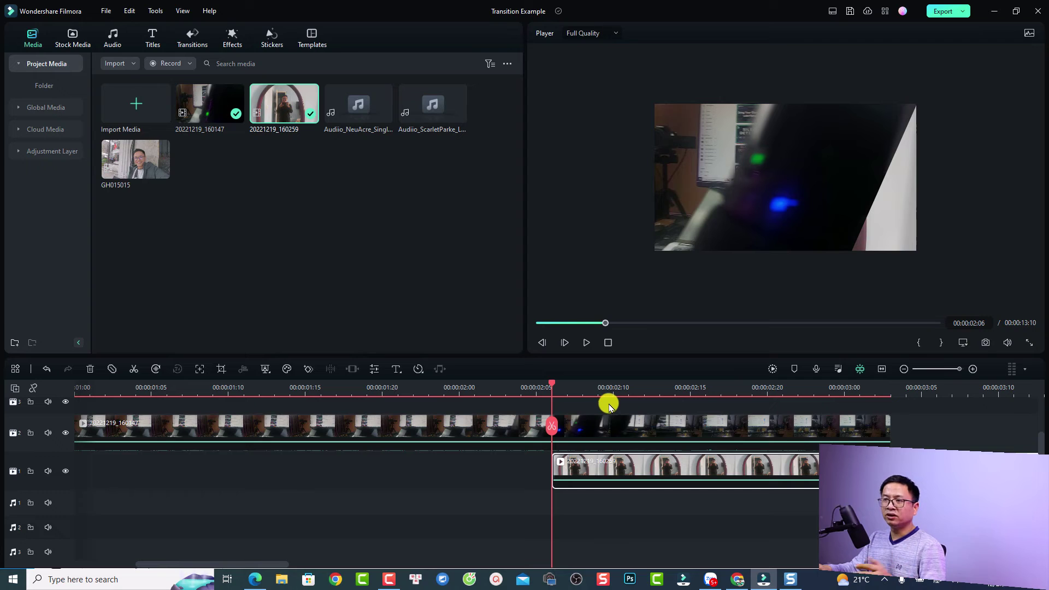
Fit the whole project in the timeline and play the masking transition from near the beginning in full screen
click(882, 369)
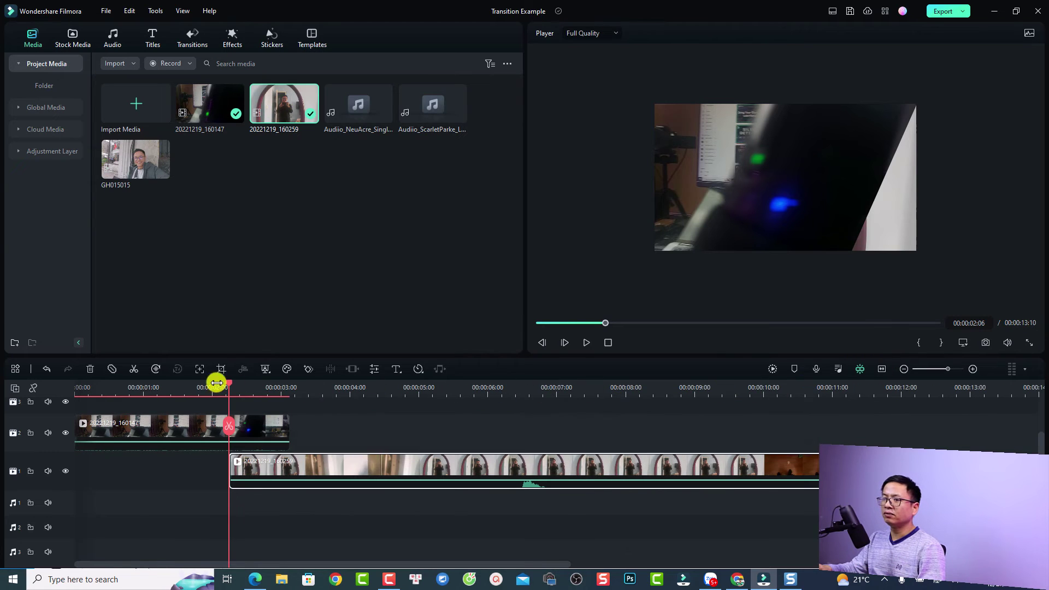
click(88, 387)
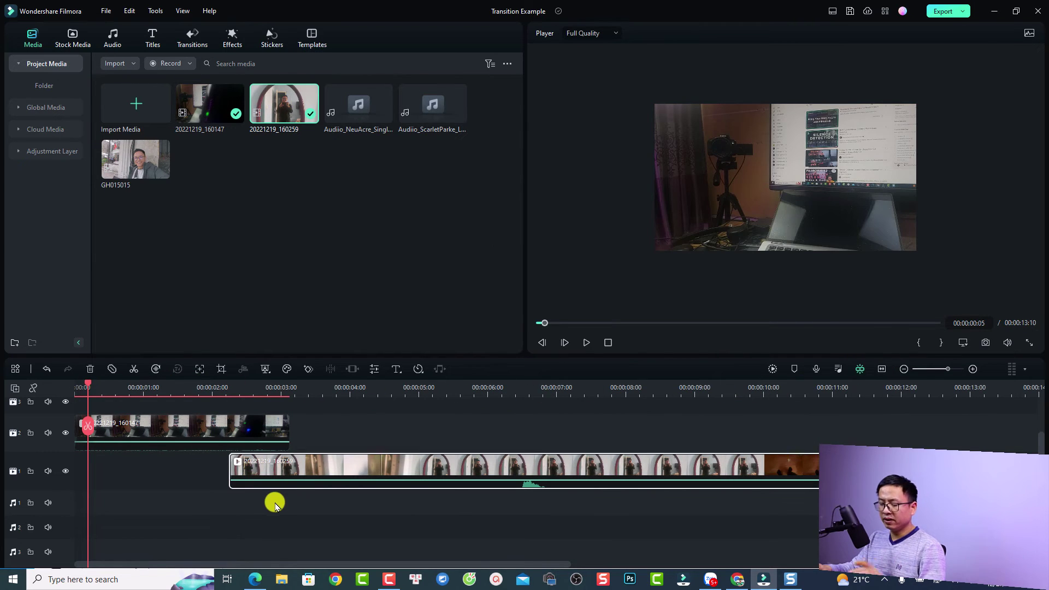
click(1028, 342)
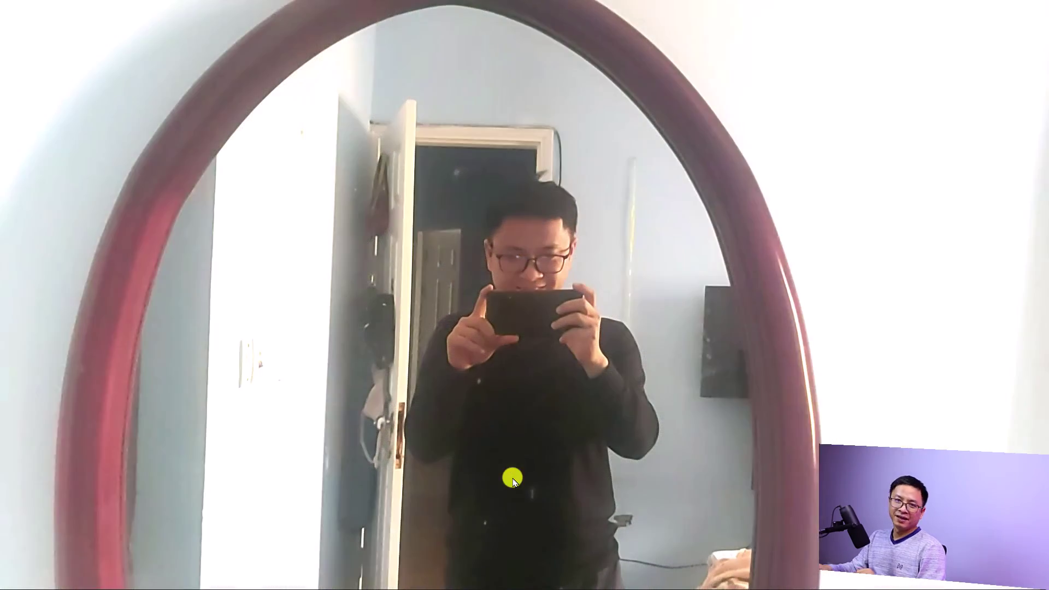
mouse_move(168, 569)
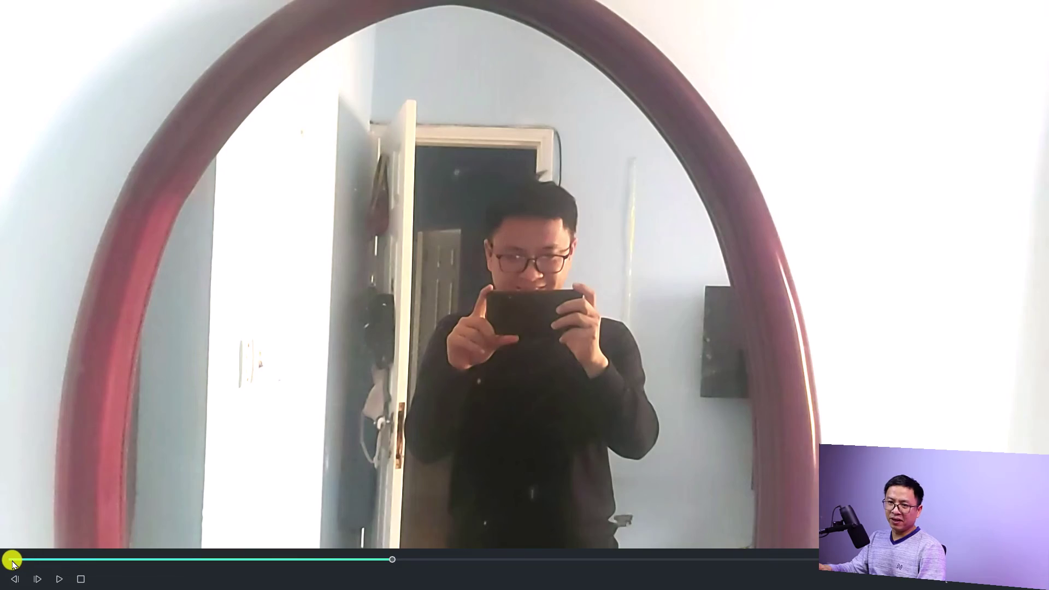
key(space)
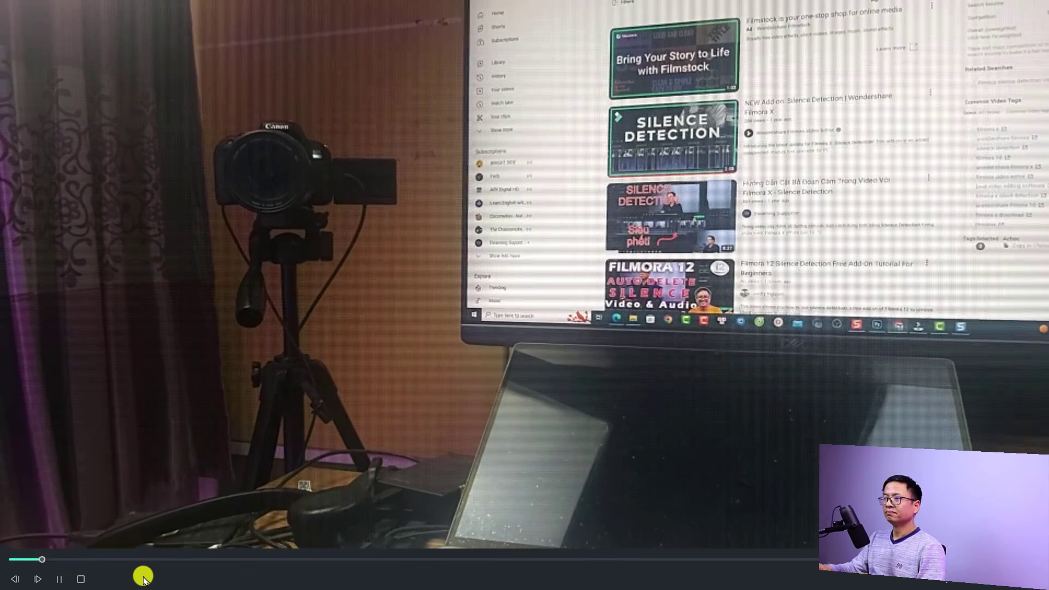